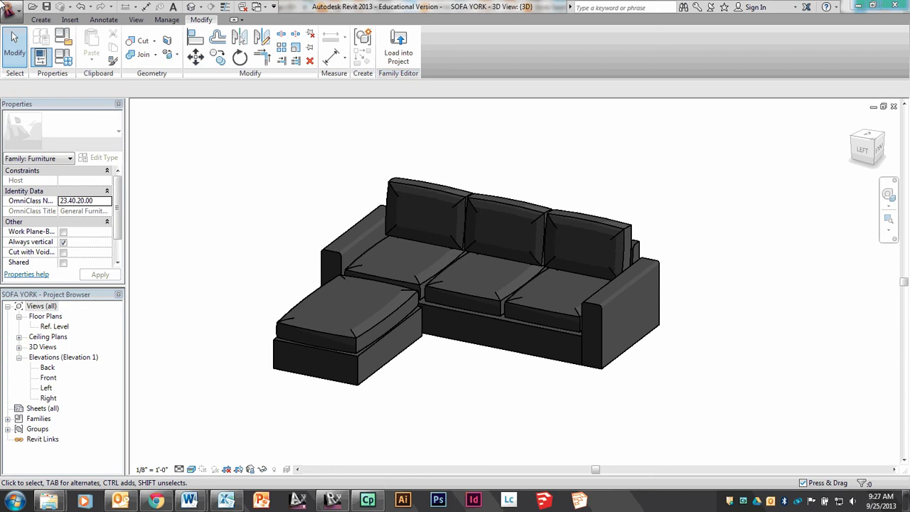
Open the sofa's Ref. Level floor plan and create a new family from the Furniture template.
double_click(61, 326)
double_click(63, 327)
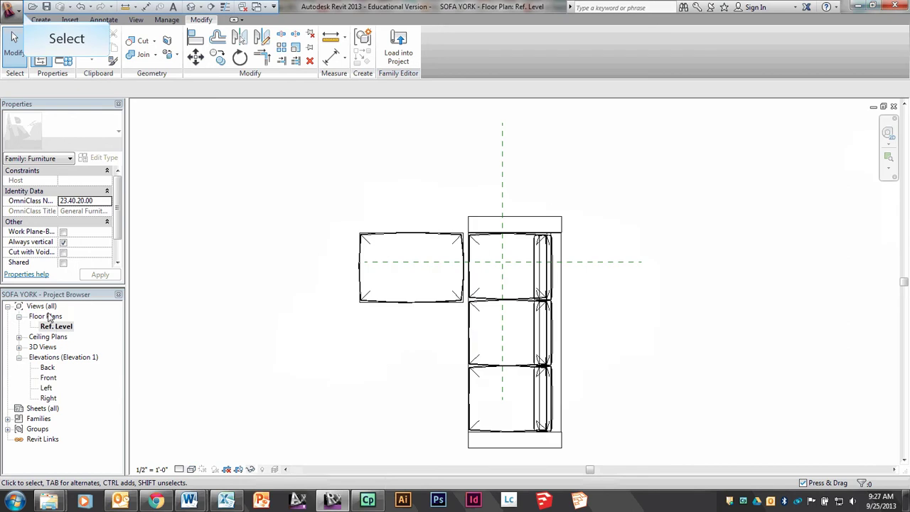
click(19, 14)
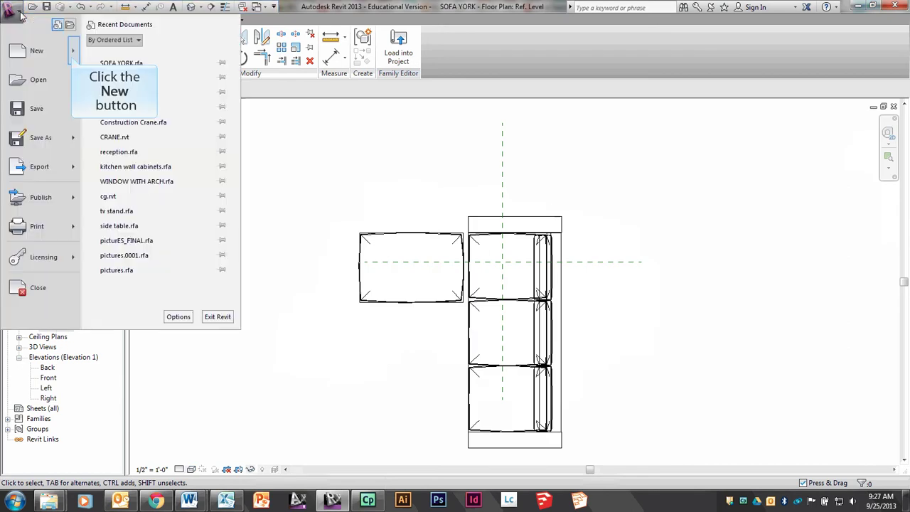
click(76, 56)
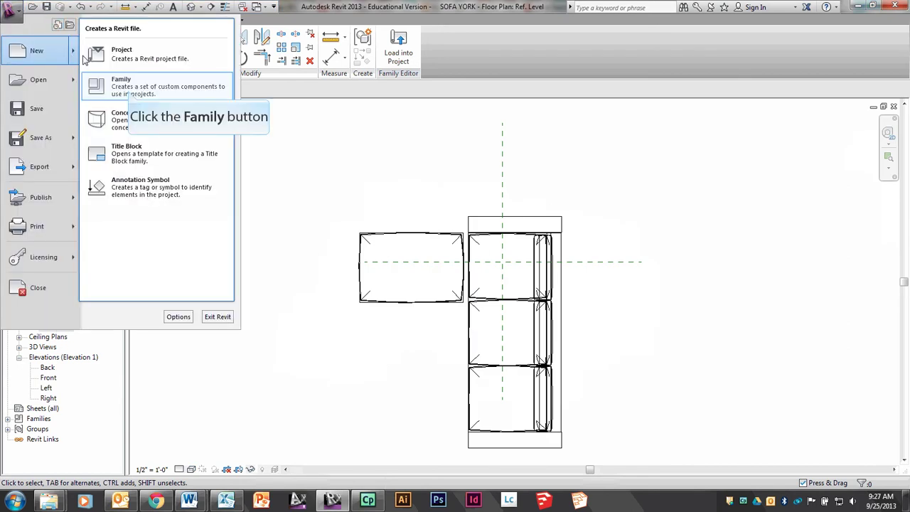
click(130, 93)
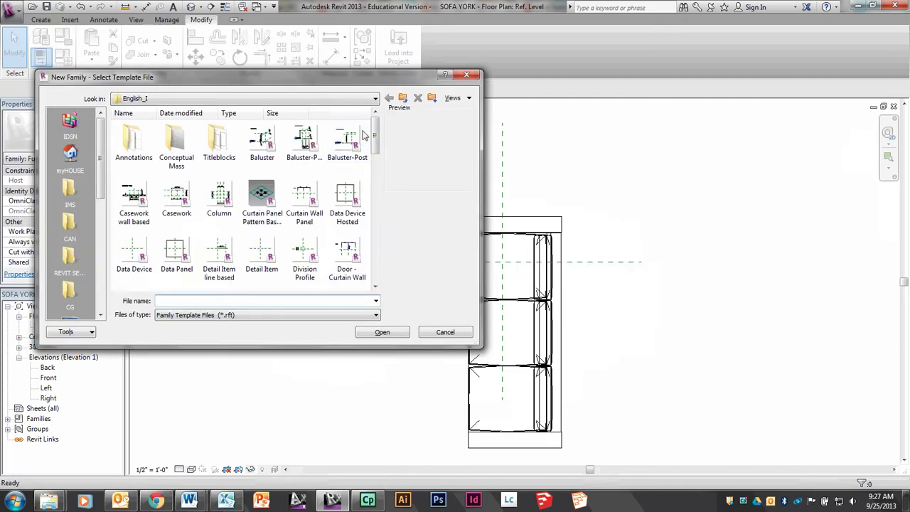
drag(375, 136, 377, 188)
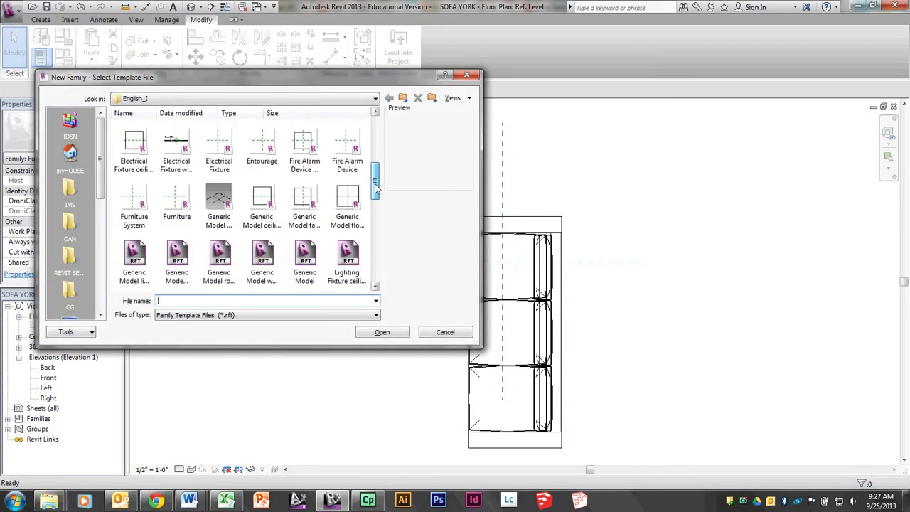
click(175, 199)
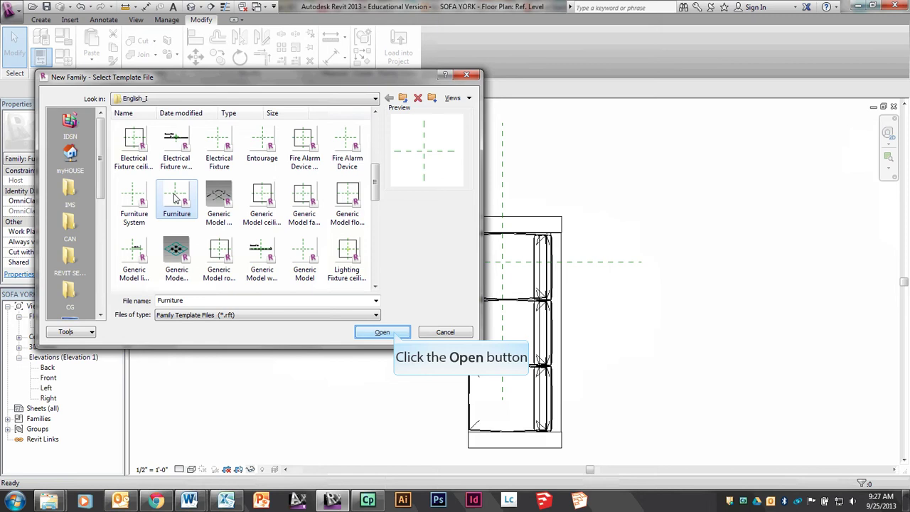
click(383, 332)
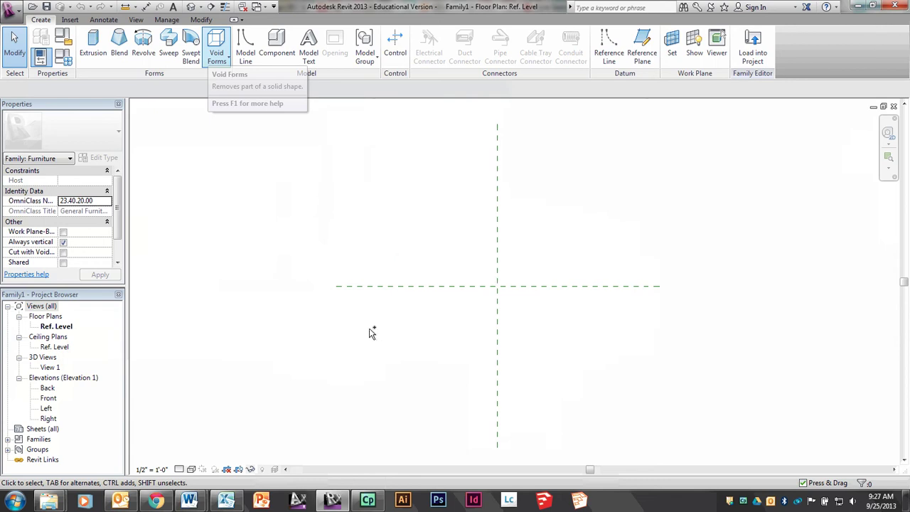
Return to the SOFA YORK floor plan and measure the sofa's overall length between the outer faces of its arms.
key(ctrl+Tab)
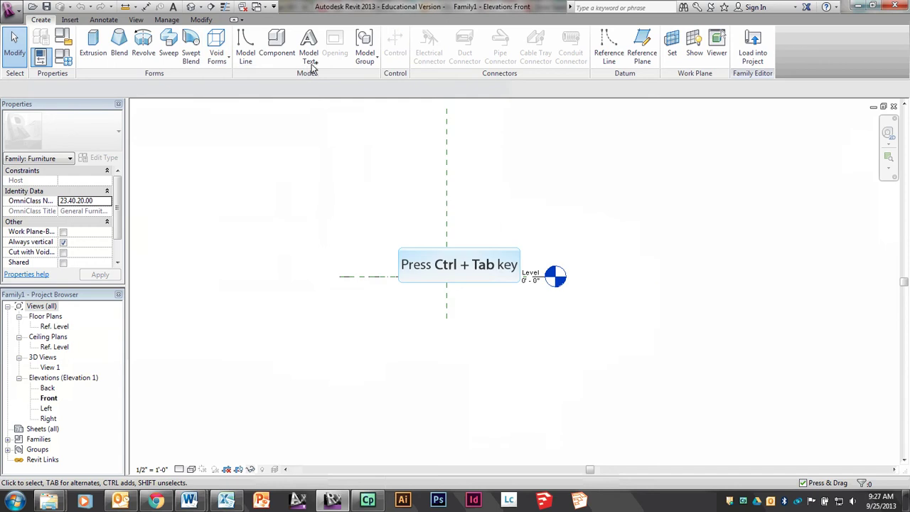
key(ctrl+Tab)
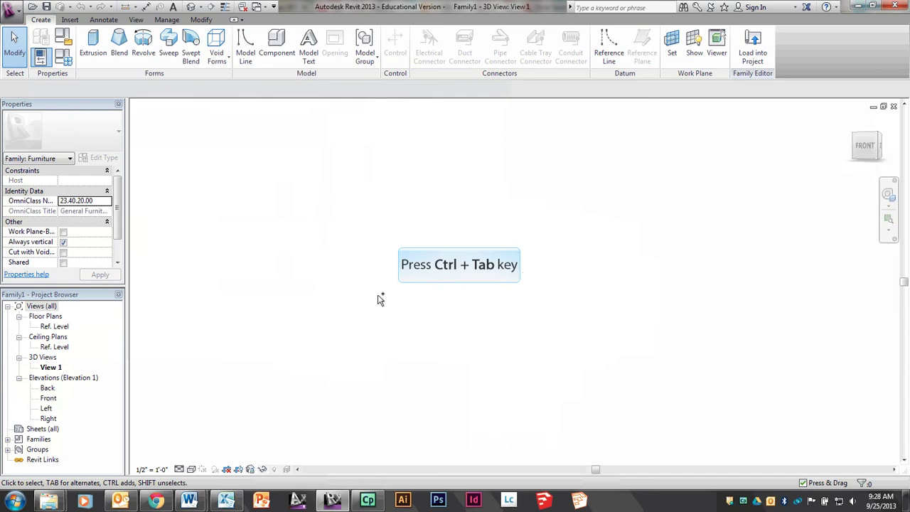
key(ctrl+Tab)
key(ctrl+Tab)
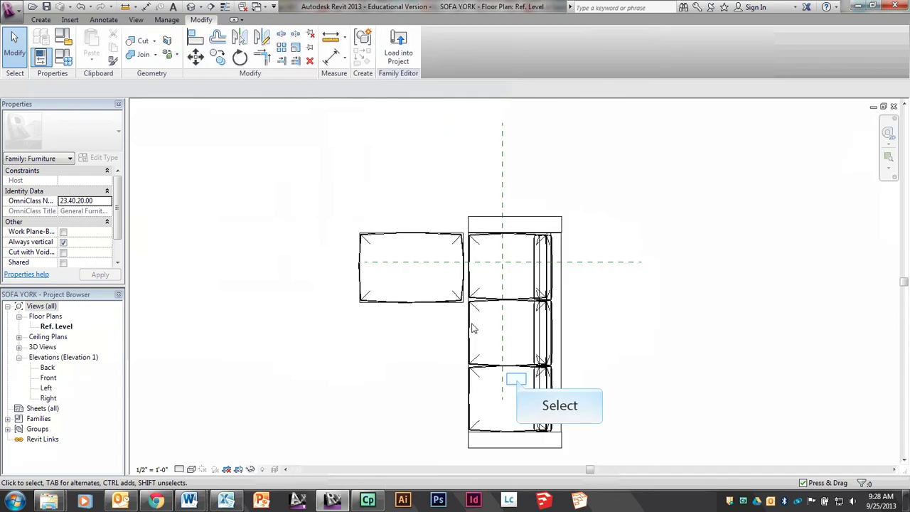
middle_drag(523, 384, 427, 319)
scroll(417, 262, up, 2)
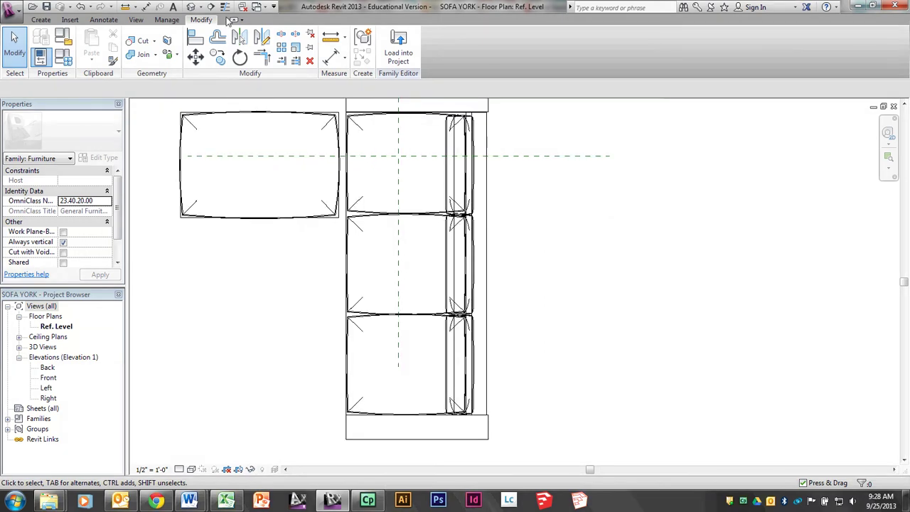
middle_drag(402, 197, 422, 239)
scroll(422, 239, down, 1)
click(333, 41)
click(411, 125)
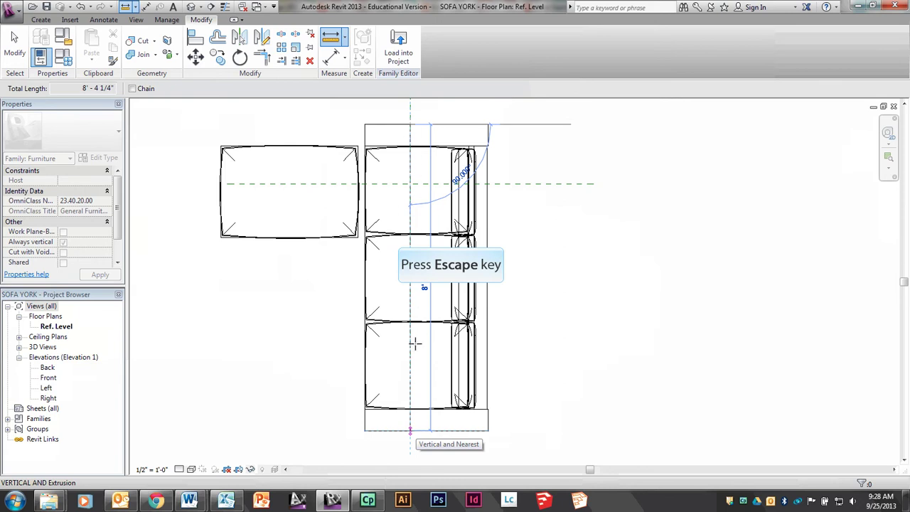
key(Escape)
key(Escape)
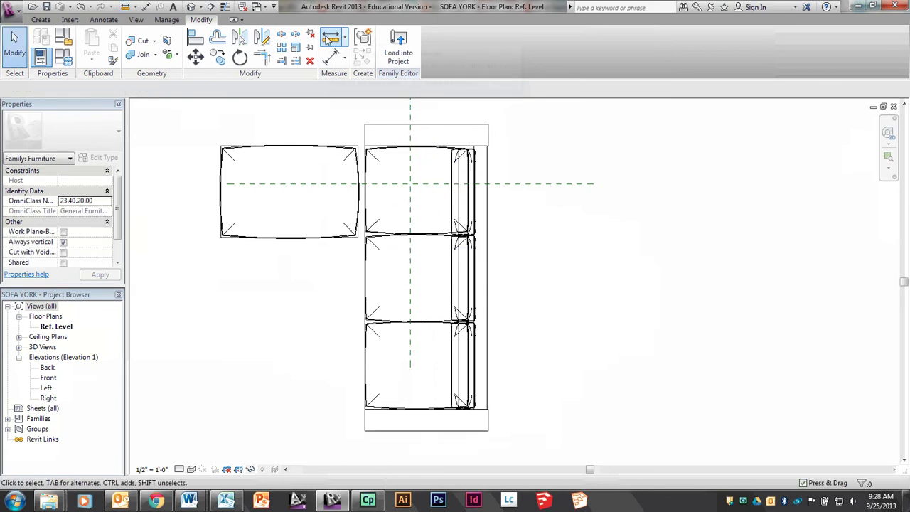
Measure the thickness of one sofa arm and the distance between the inner faces of both arms.
click(331, 41)
click(410, 125)
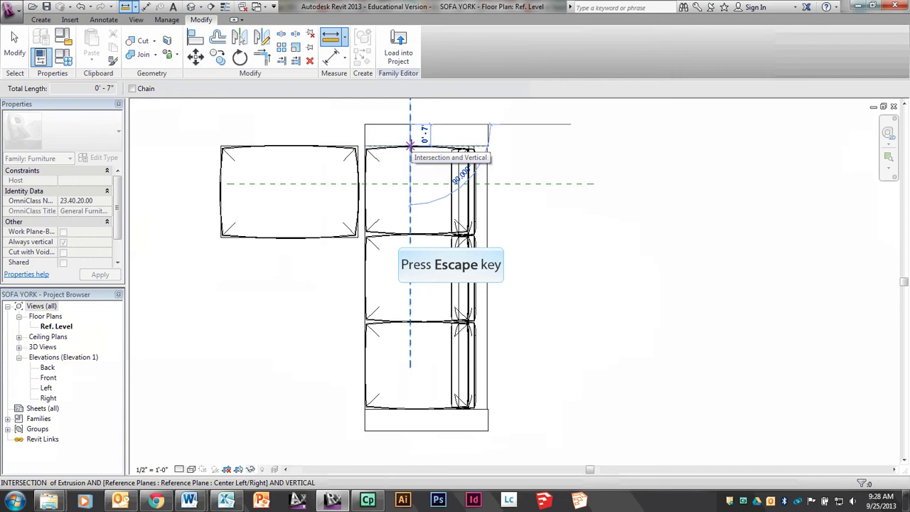
key(Escape)
key(Escape)
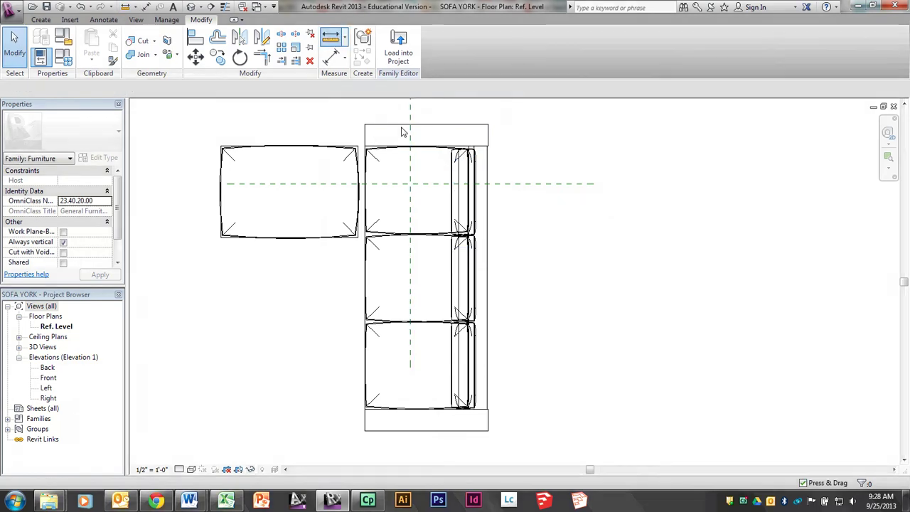
click(331, 41)
click(410, 148)
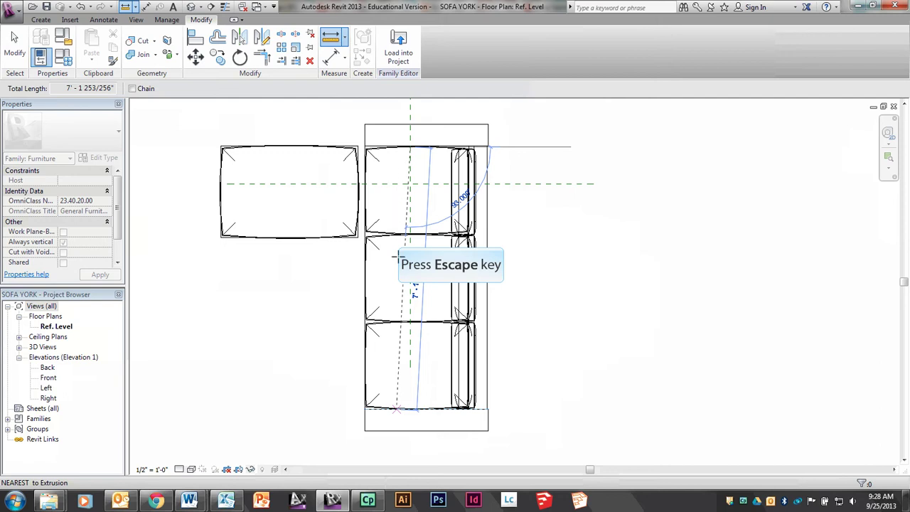
key(Escape)
In the new family's floor plan, sketch a rectangular extrusion 7'-0" by 2'-0" from the intersection of the reference planes.
key(ctrl+Tab)
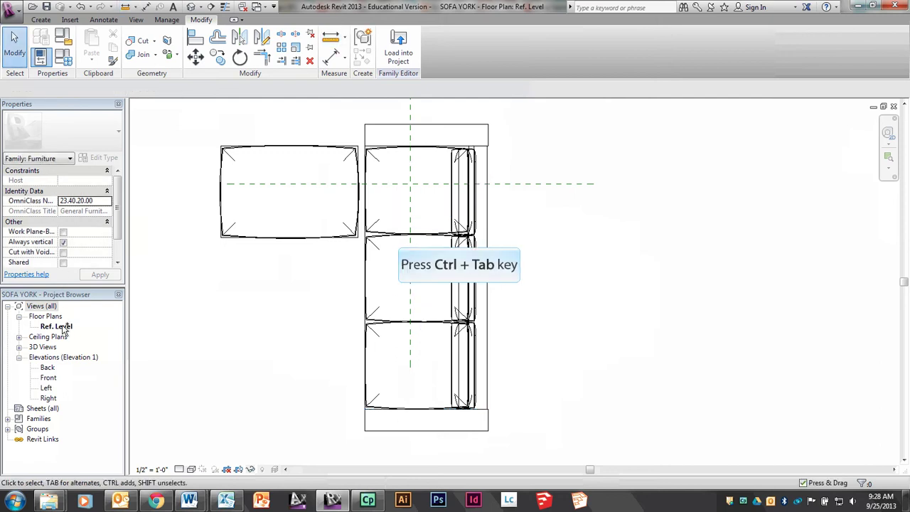
key(ctrl+Tab)
key(ctrl+Tab)
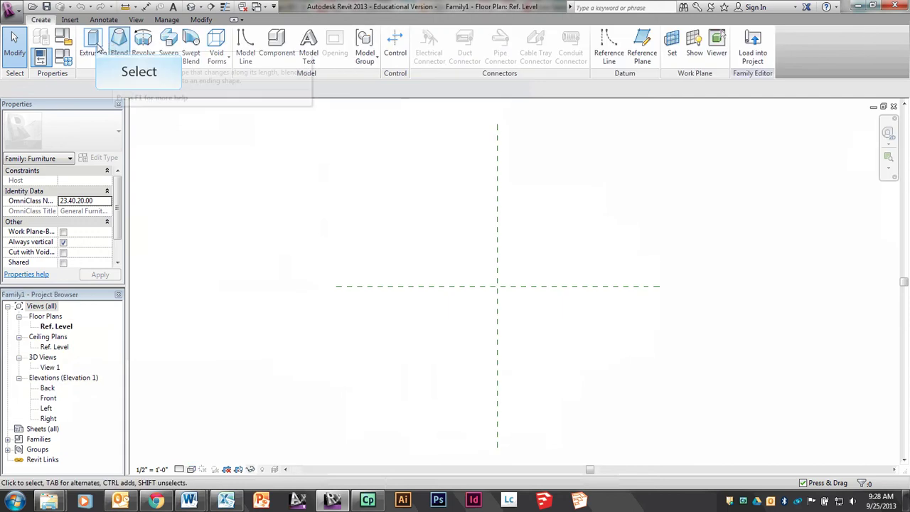
click(97, 48)
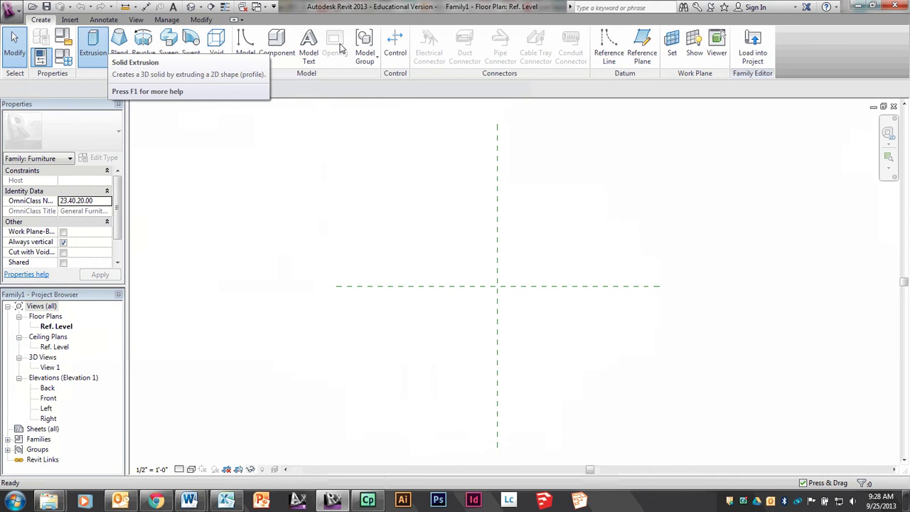
click(497, 286)
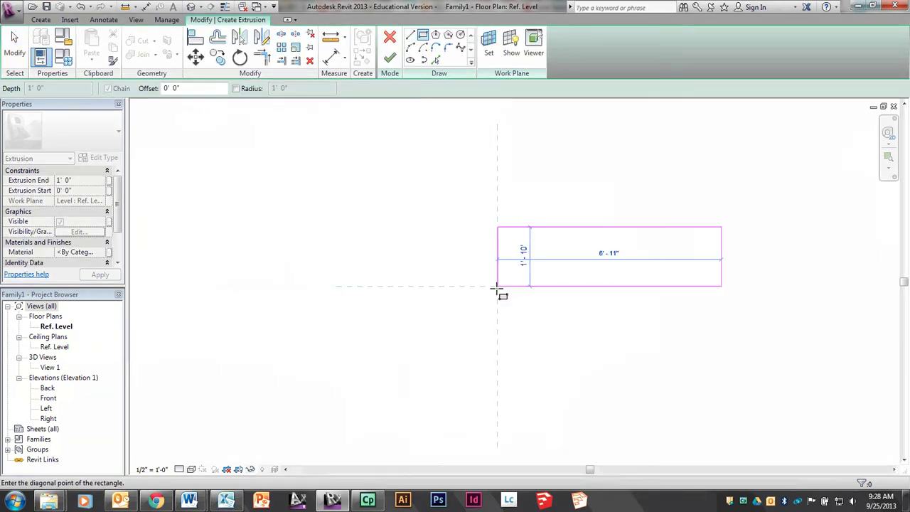
click(726, 222)
Set the extrusion start to 2" and the extrusion end to 12", and finish the extrusion.
mouse_move(645, 173)
middle_down()
mouse_move(405, 213)
mouse_move(424, 205)
middle_up()
drag(82, 191, 38, 200)
text(2")
key(Tab)
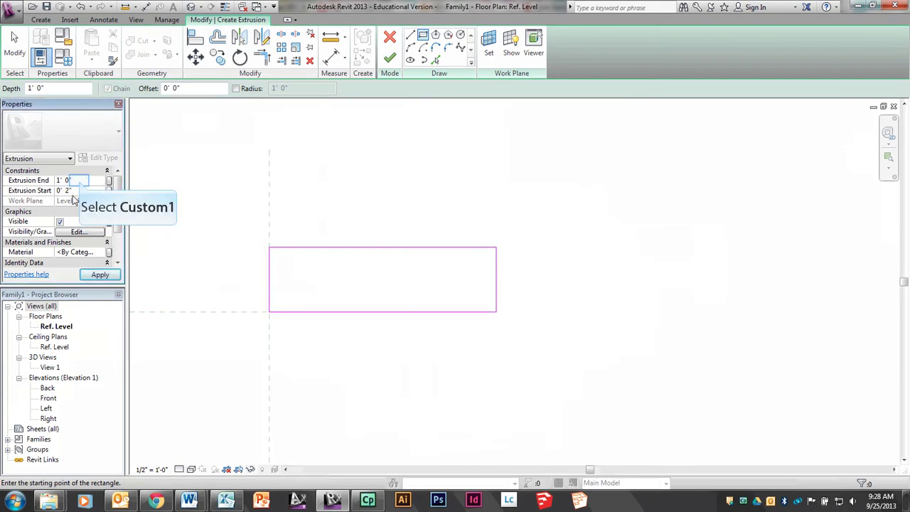
click(80, 181)
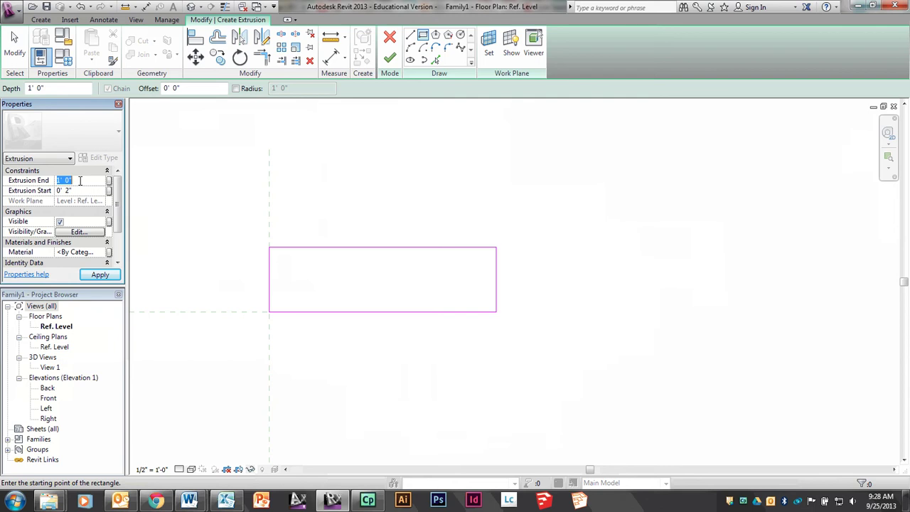
text(12")
key(Return)
click(91, 276)
click(91, 277)
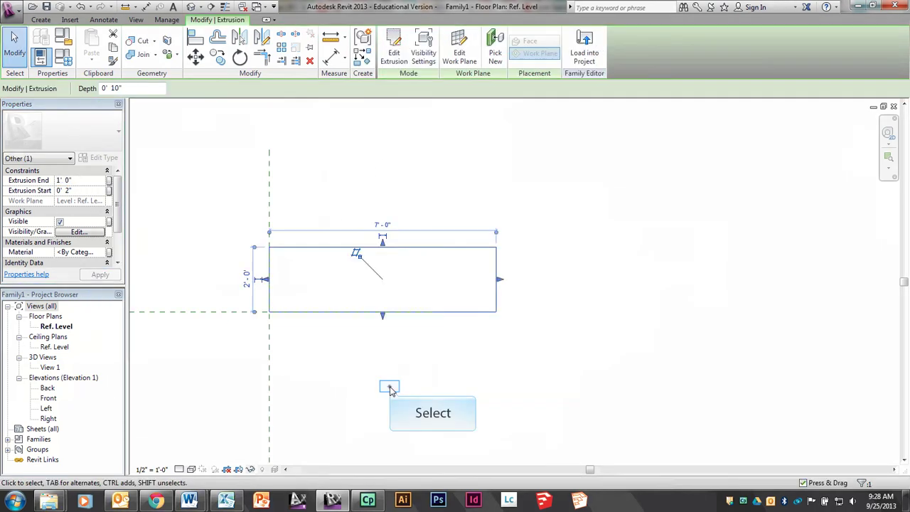
middle_drag(390, 386, 416, 325)
key(Escape)
Create another new family from the Profile template.
scroll(309, 307, up, 4)
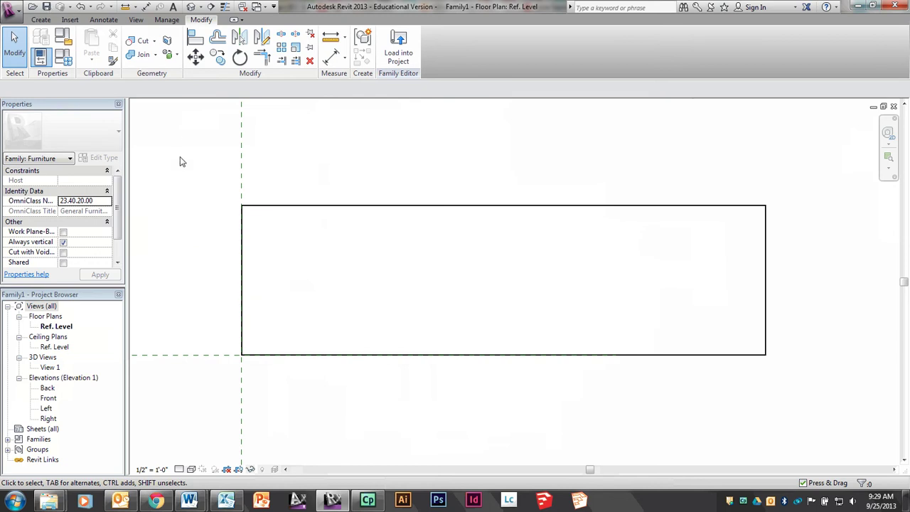
middle_drag(211, 247, 223, 264)
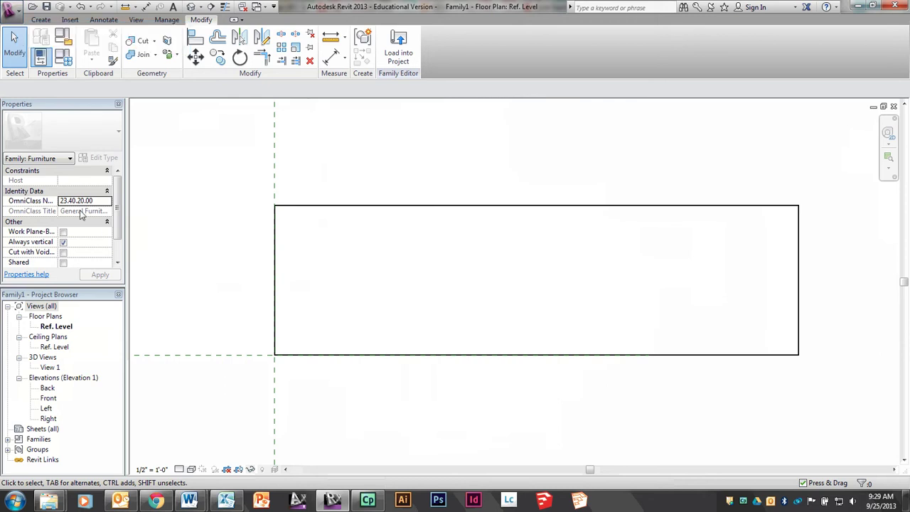
click(17, 14)
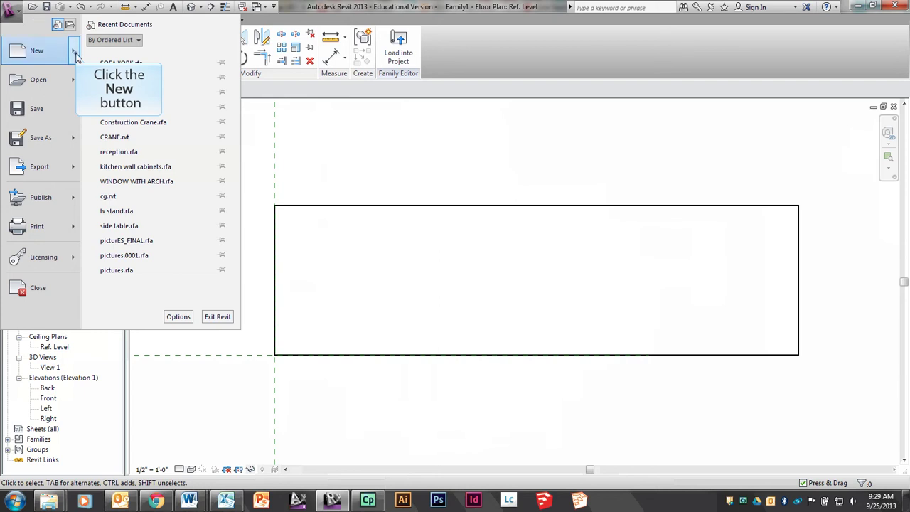
click(74, 51)
click(129, 83)
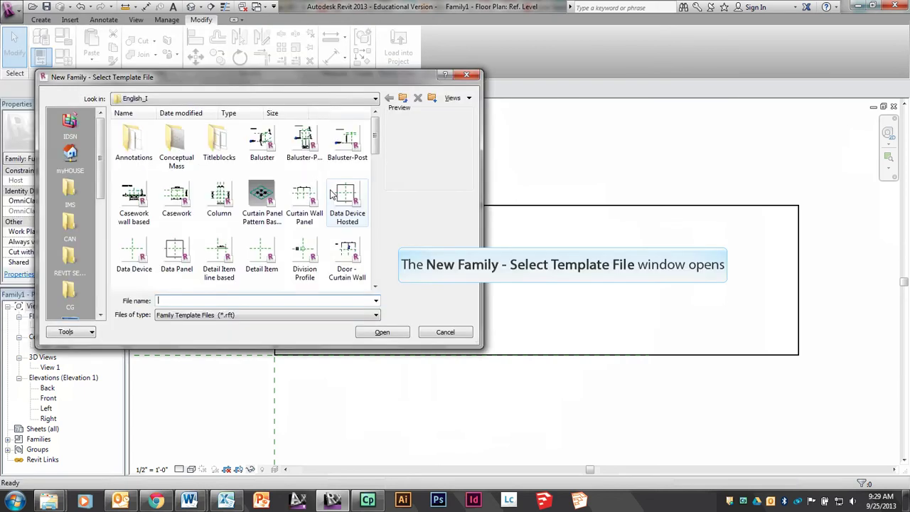
drag(377, 135, 382, 213)
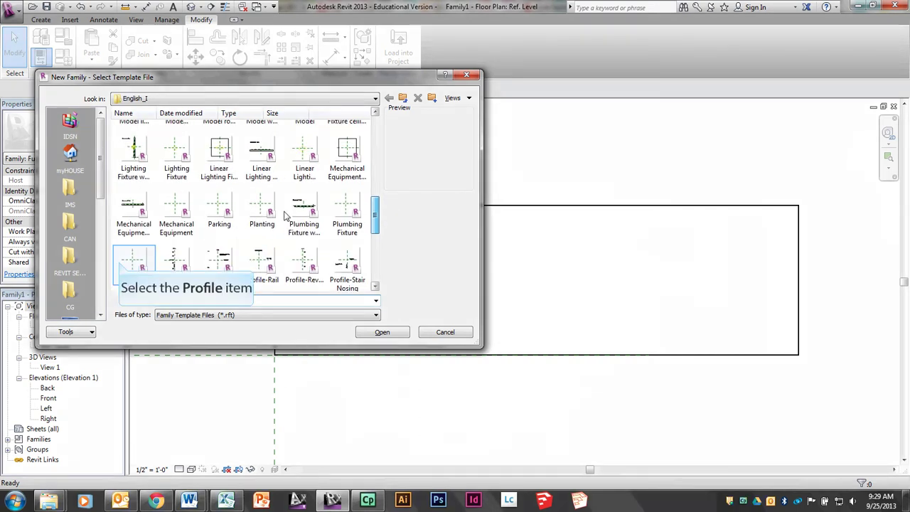
click(129, 263)
click(381, 332)
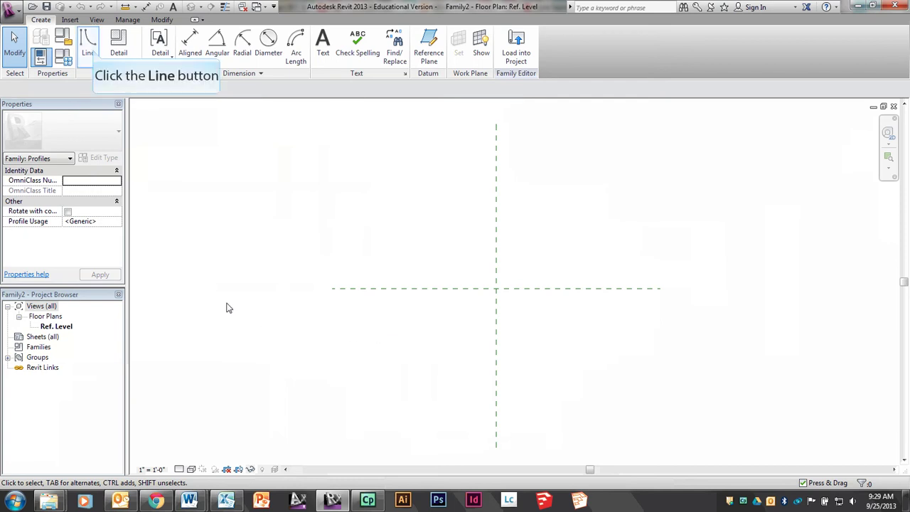
Draw a 7" vertical line upward from the intersection of the reference planes.
click(88, 50)
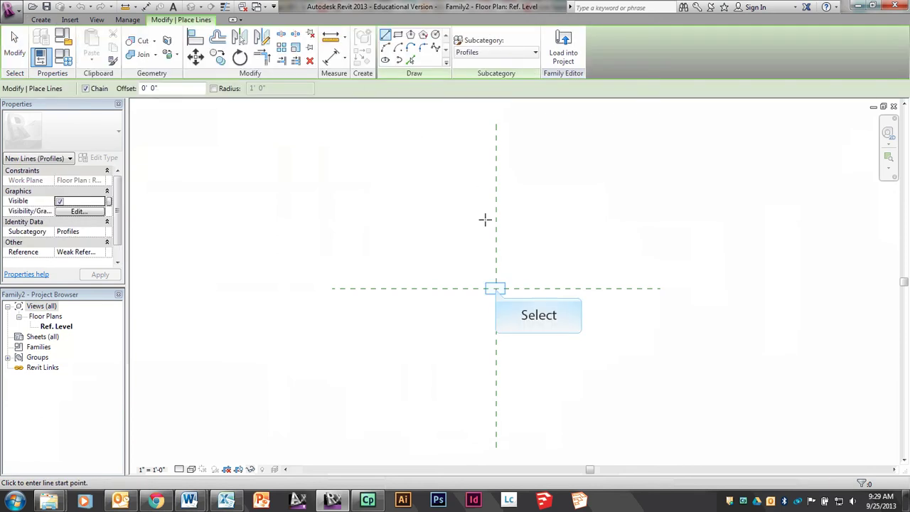
click(495, 288)
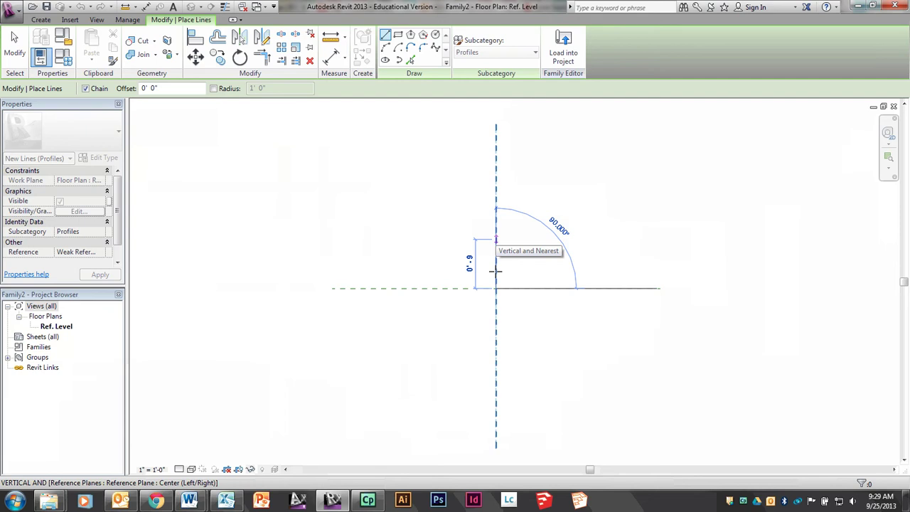
text(6)
key(Return)
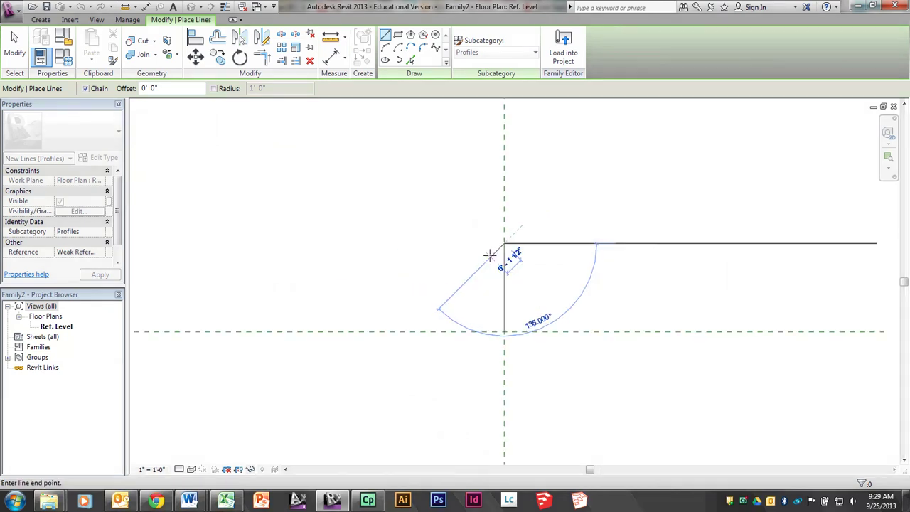
Draw a horizontal line about 3/4" long leftward from each end of the vertical line.
scroll(490, 254, up, 5)
click(502, 228)
key(Escape)
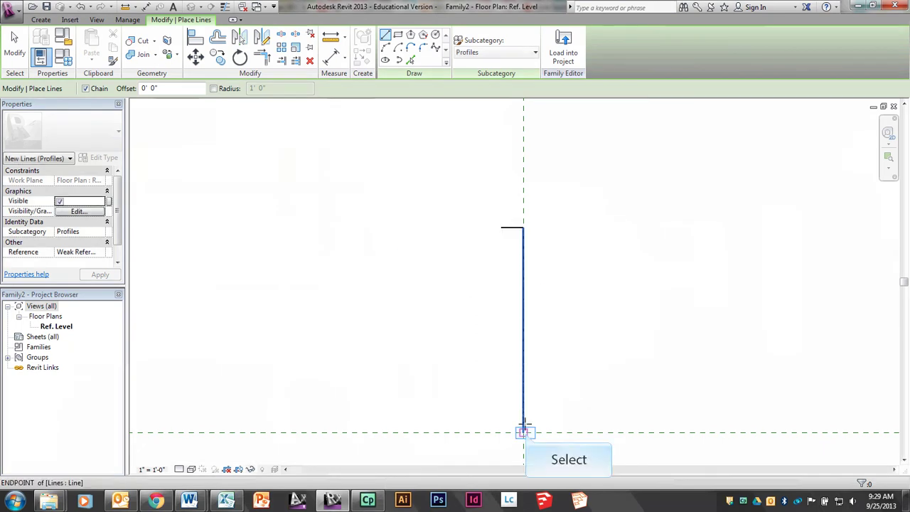
click(524, 432)
click(501, 433)
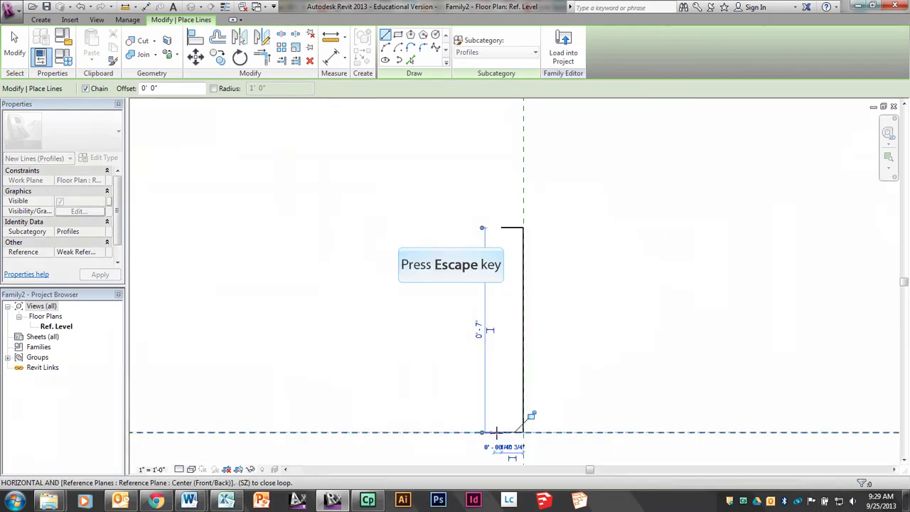
key(Escape)
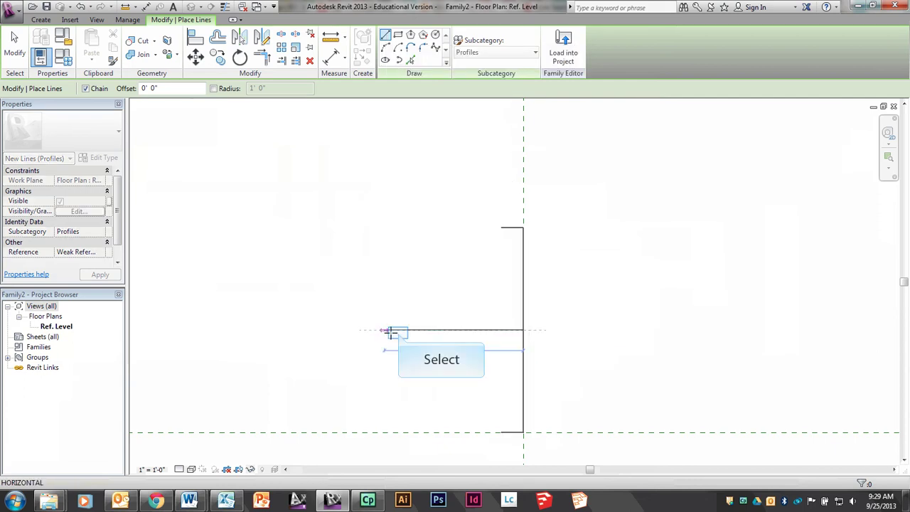
Draw a horizontal guide line leftward from the midpoint of the vertical line.
click(398, 330)
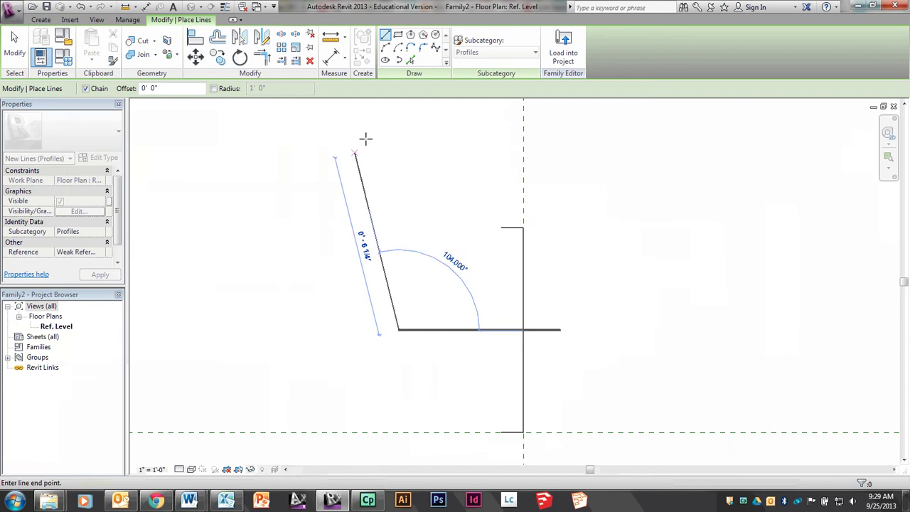
key(Escape)
key(Escape)
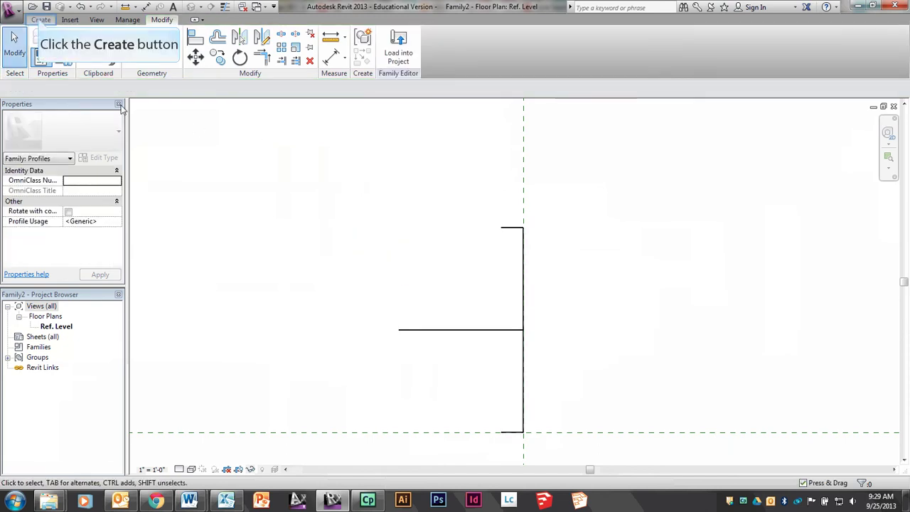
Draw a shallow upward-bulging arc about 3 1/4" across, running leftward from the left end of the upper short line.
click(41, 20)
click(88, 44)
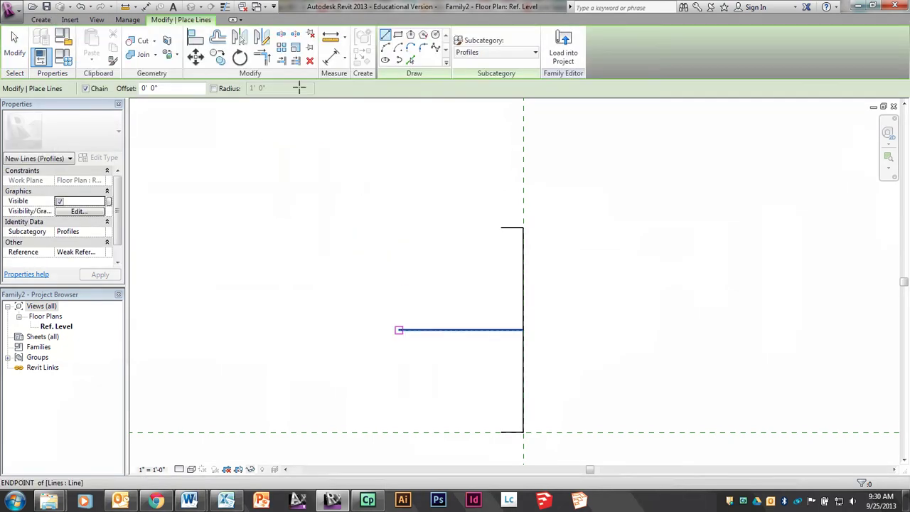
click(399, 330)
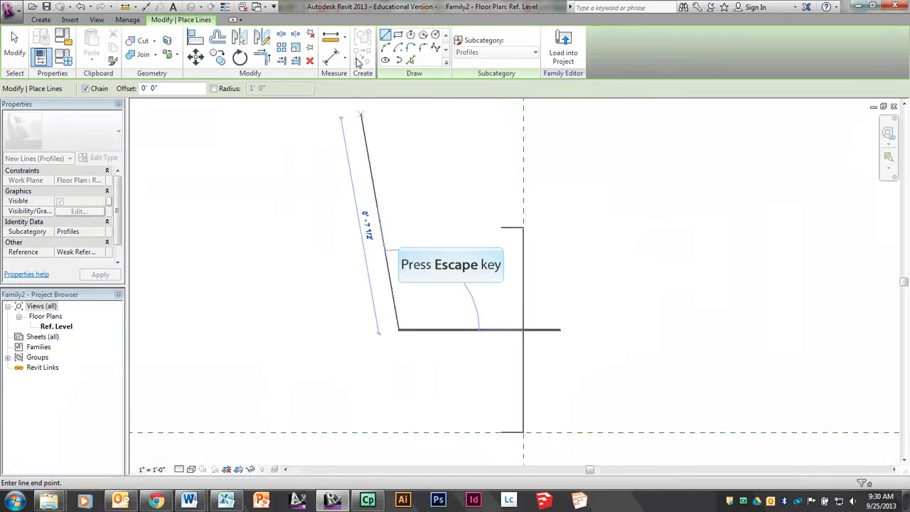
key(Escape)
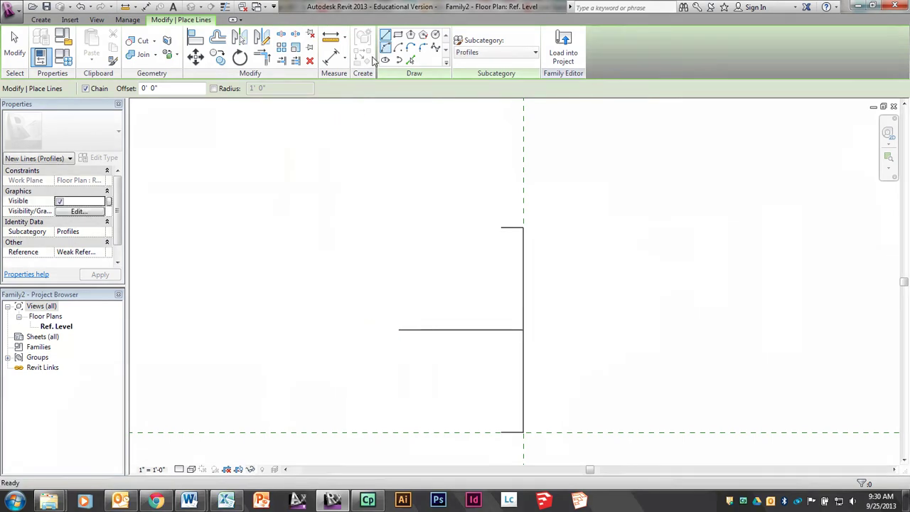
click(501, 228)
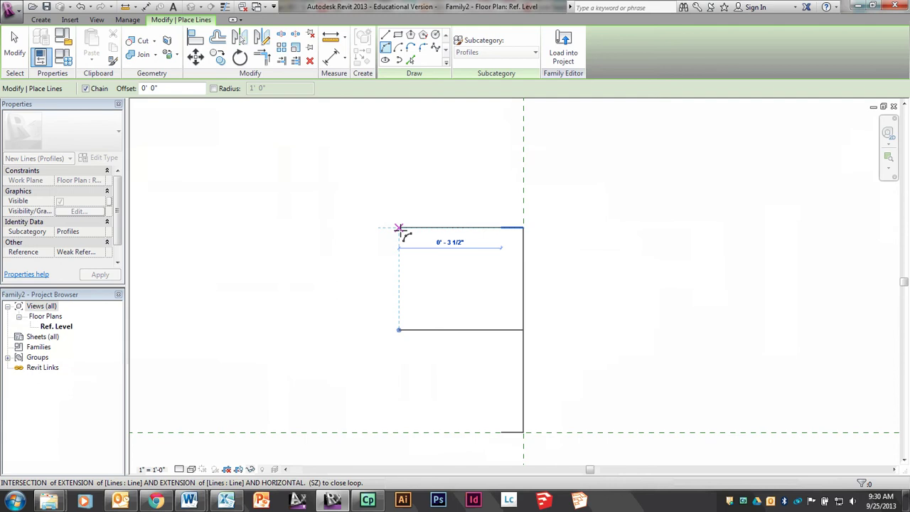
click(407, 242)
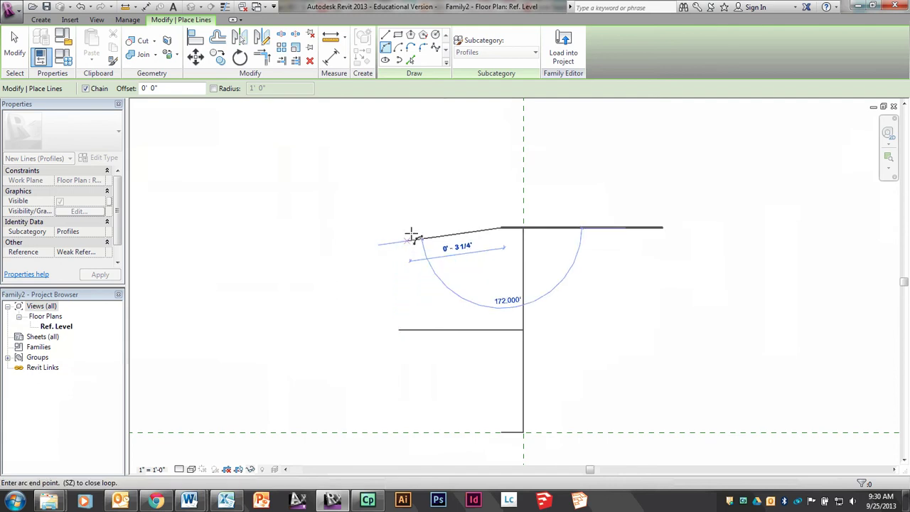
click(416, 241)
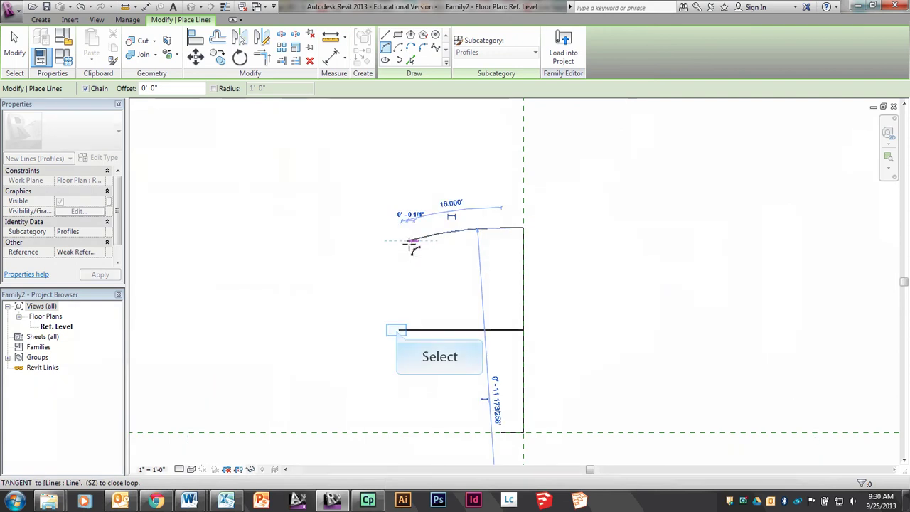
Continue with a shallow outward-bulging arc from the upper arc's end down to the left end of the middle horizontal line.
click(398, 330)
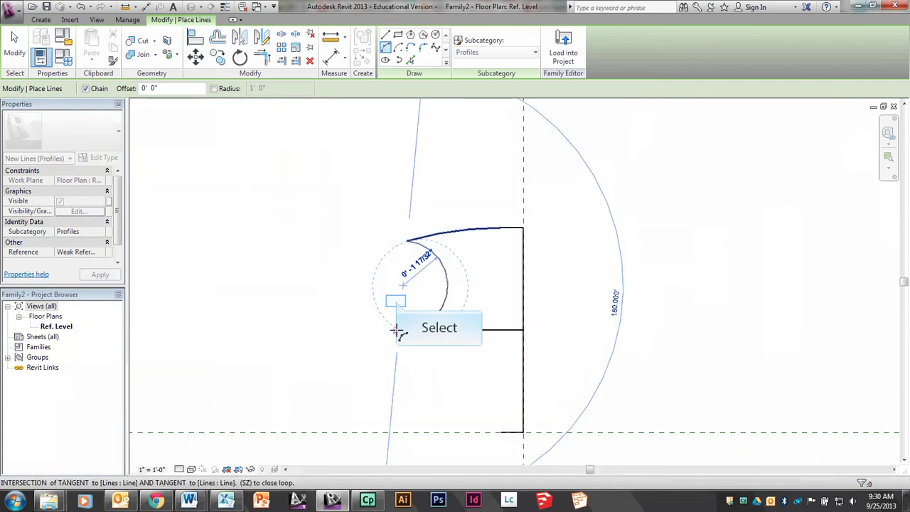
key(Escape)
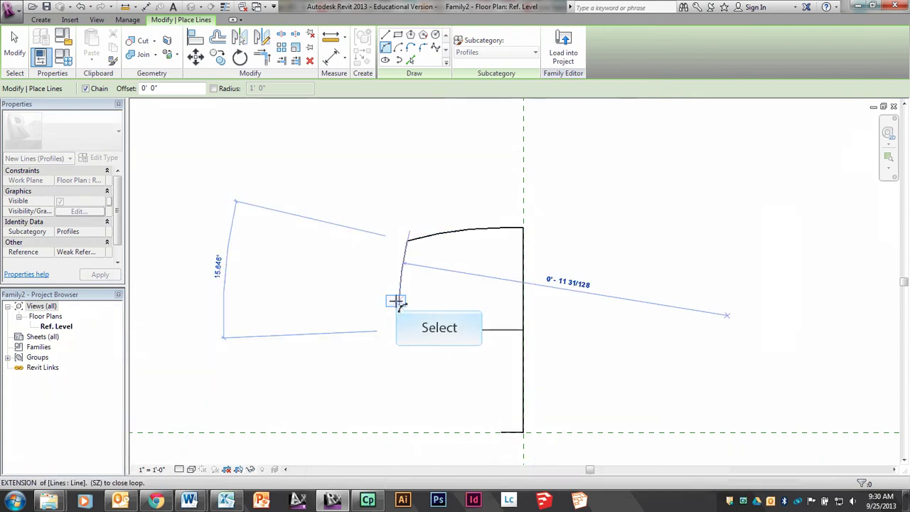
key(Escape)
scroll(396, 255, up, 4)
scroll(472, 218, down, 5)
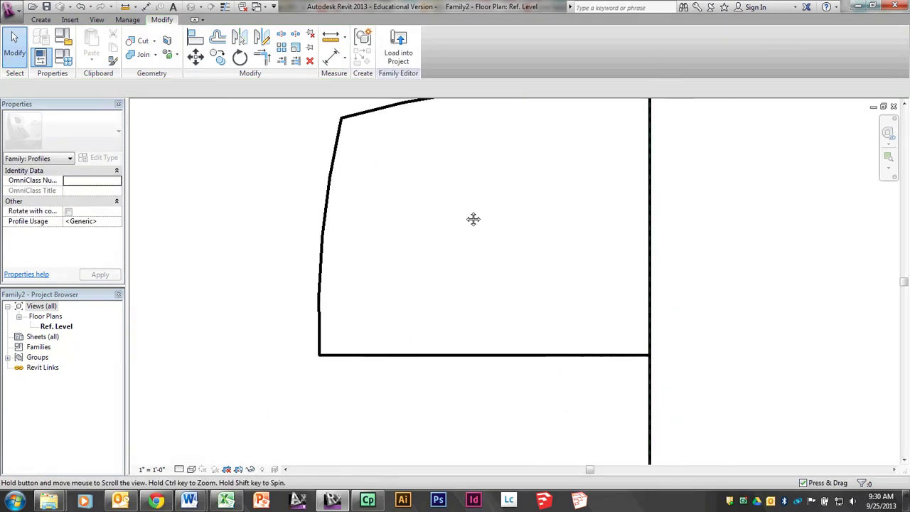
key(Escape)
Mirror a copy of both arcs about a horizontal axis drawn along the middle line.
mouse_move(457, 192)
mouse_down()
mouse_move(368, 177)
mouse_move(347, 160)
mouse_up()
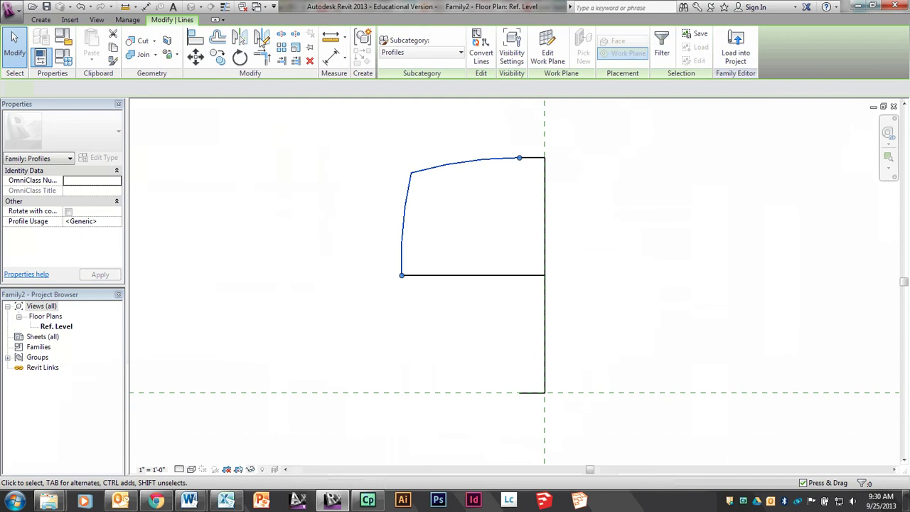
click(261, 39)
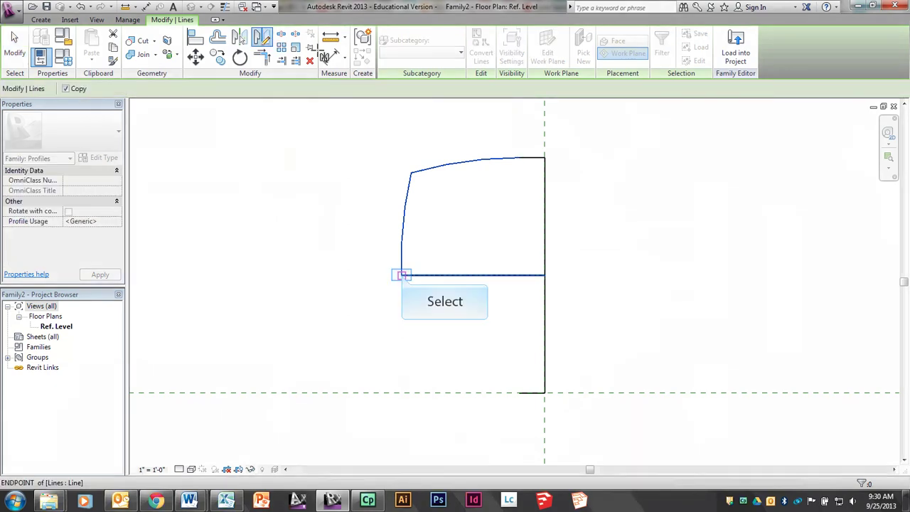
click(402, 275)
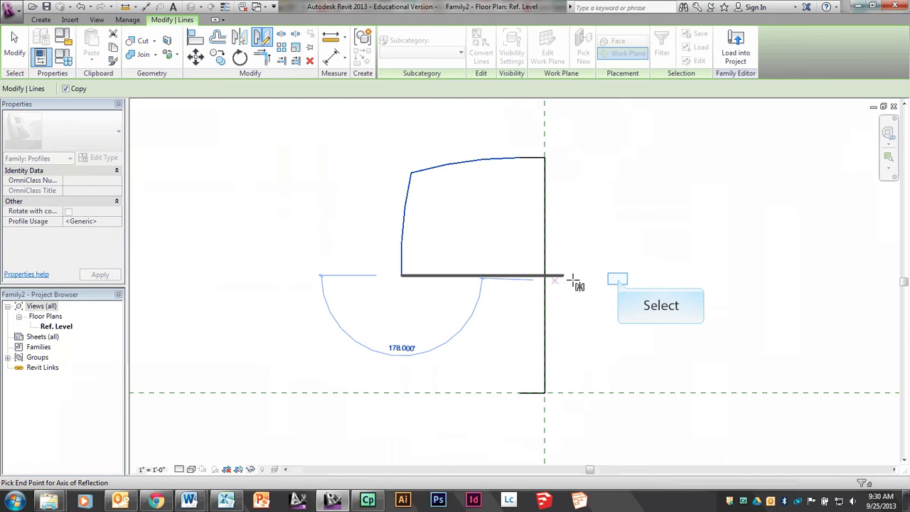
click(617, 280)
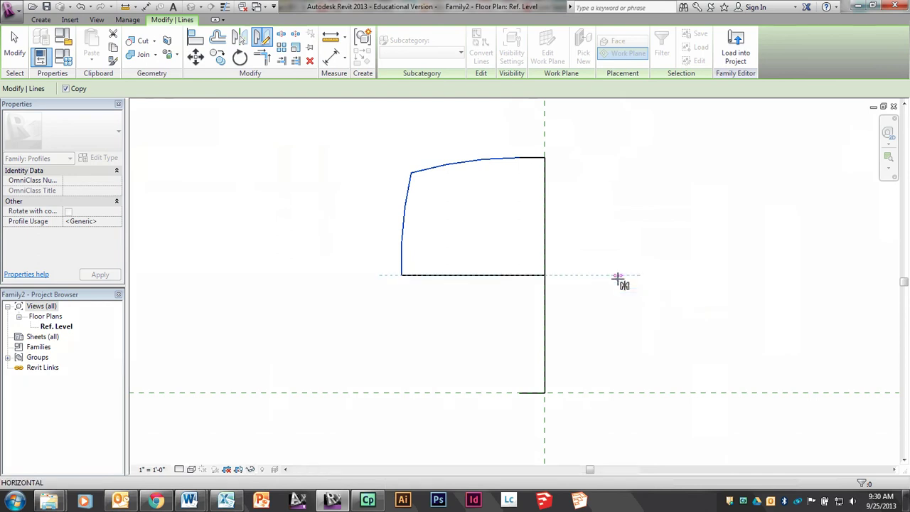
key(Escape)
key(Escape)
Delete the middle horizontal guide line inside the profile.
click(508, 276)
key(Delete)
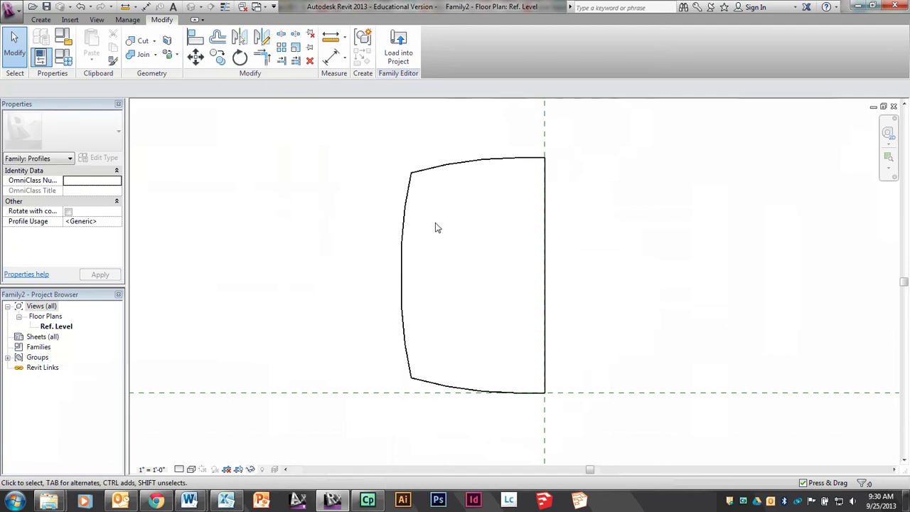
scroll(434, 225, down, 1)
middle_drag(447, 235, 441, 255)
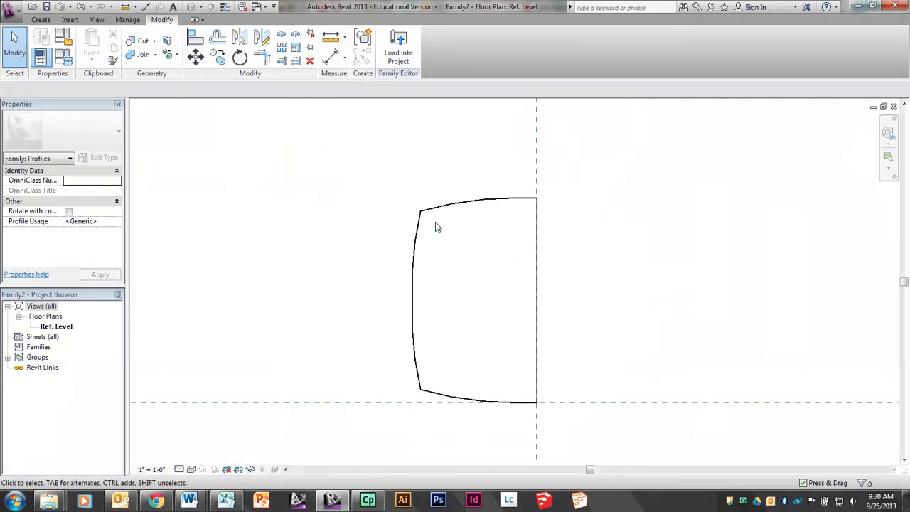
Draw a circle with a 0.125" radius centred on the profile's upper-left corner, where the two arcs meet.
scroll(420, 215, up, 4)
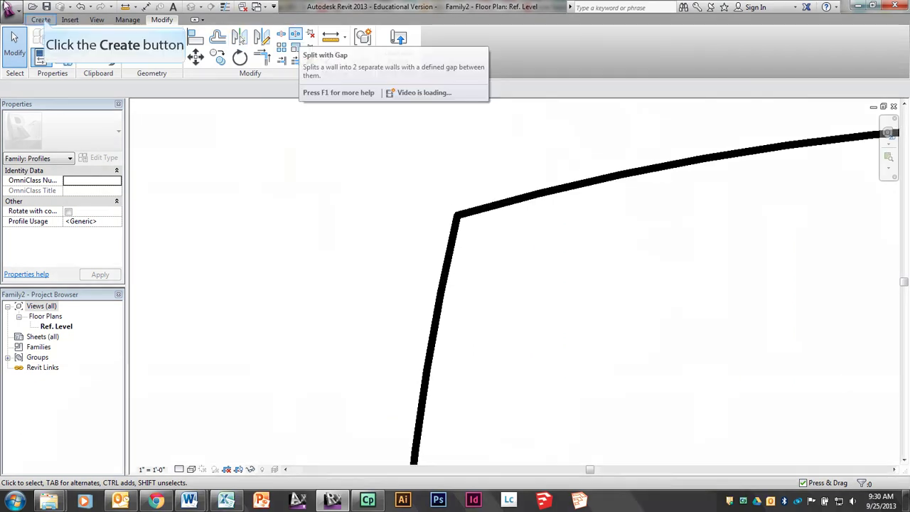
click(40, 19)
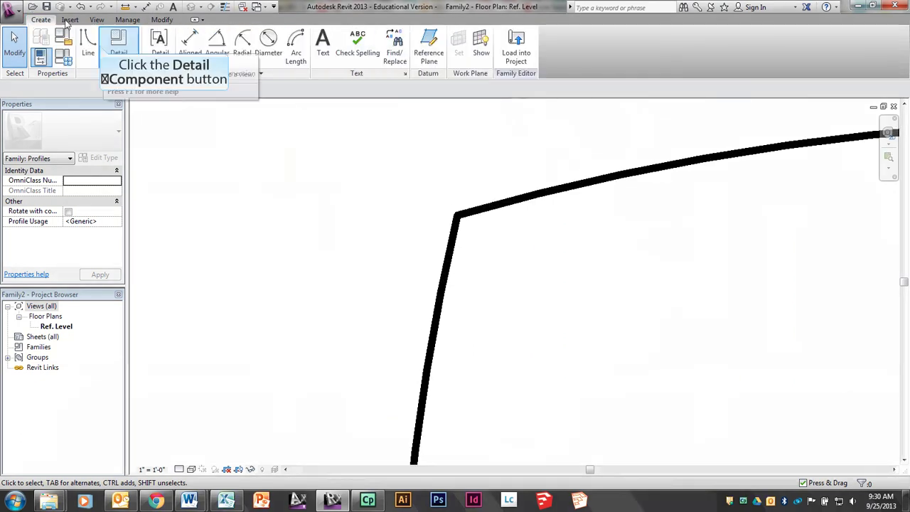
click(118, 45)
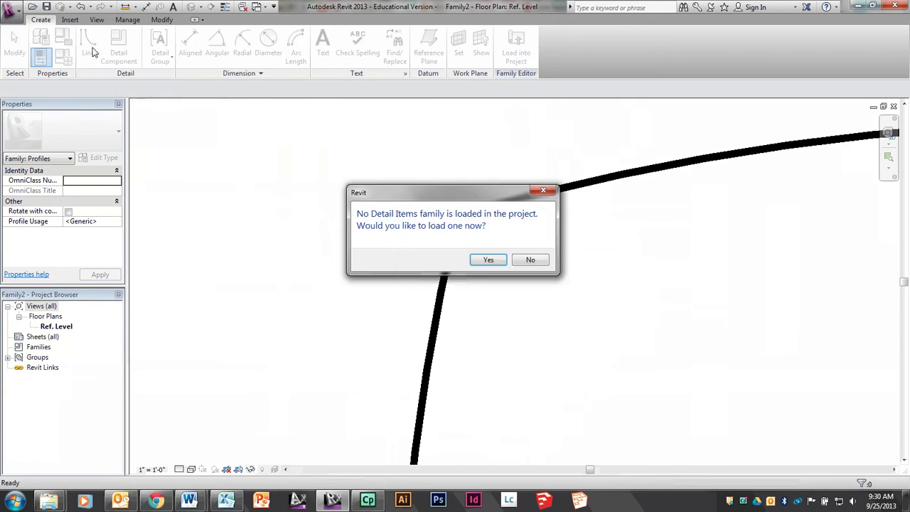
click(530, 262)
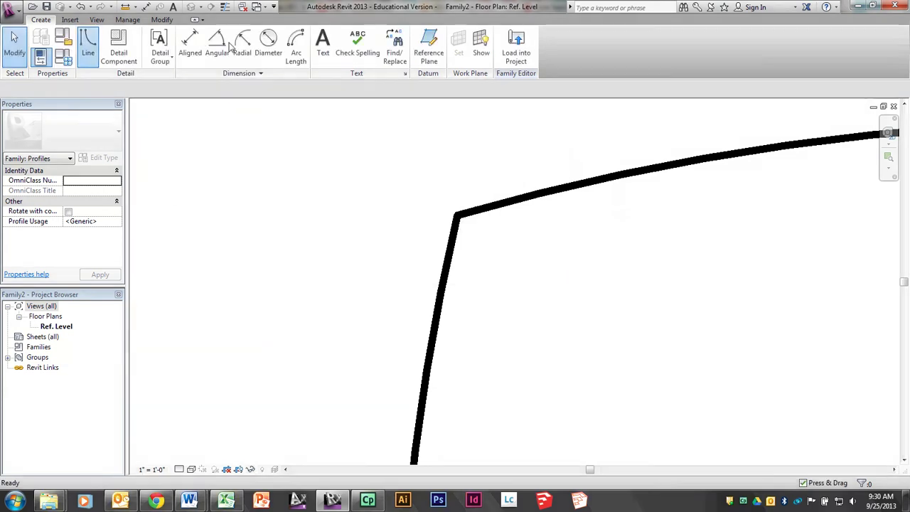
click(87, 44)
click(435, 35)
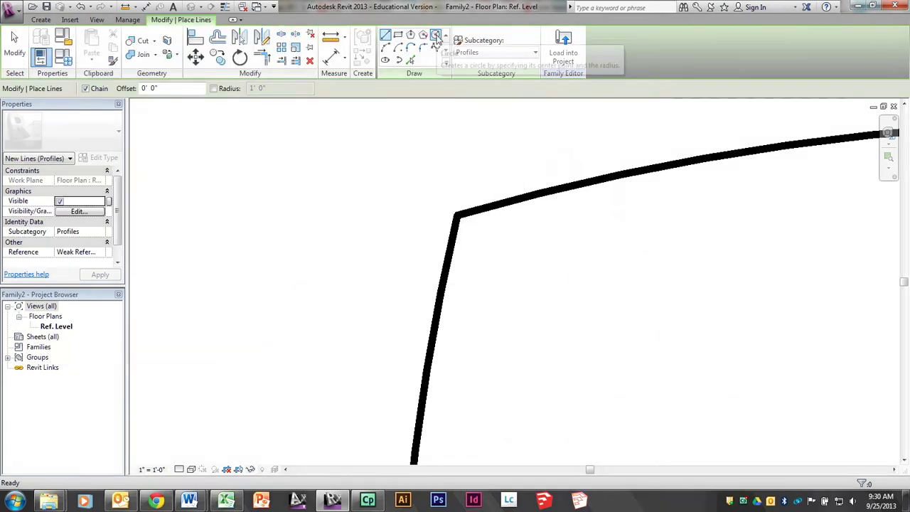
click(459, 211)
click(454, 217)
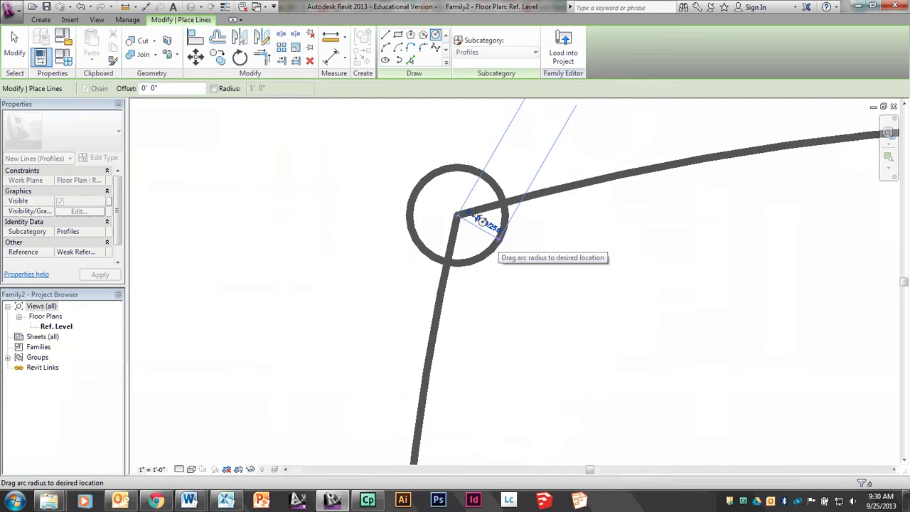
text(.125)
key(Escape)
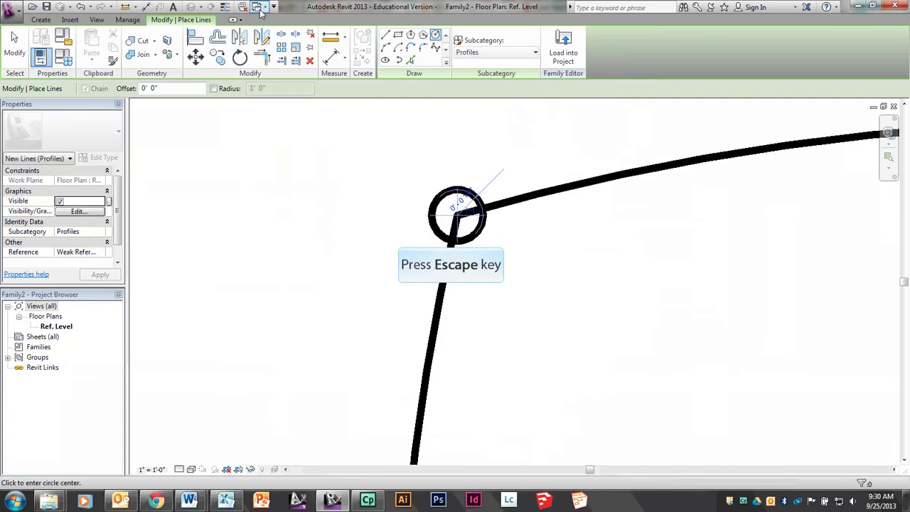
key(Escape)
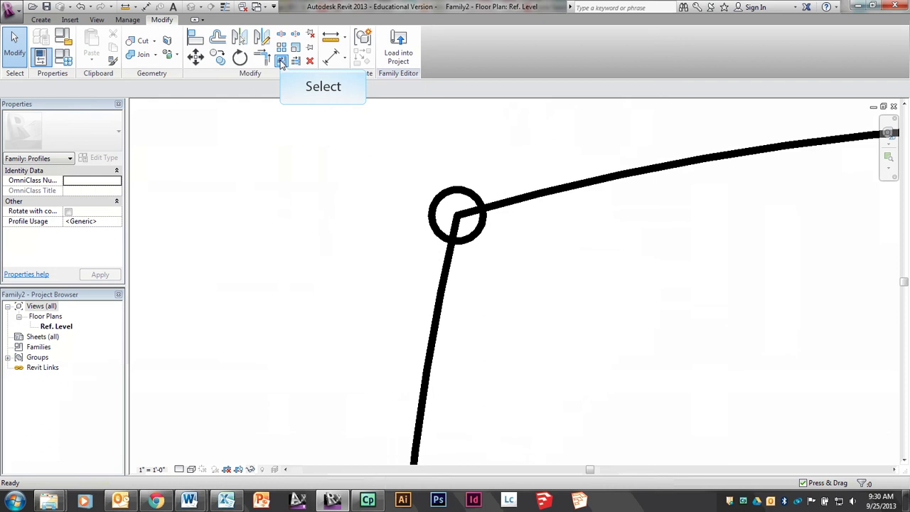
Trim the upper and side arcs back to the corner circle, removing their portions inside it.
click(281, 62)
click(281, 62)
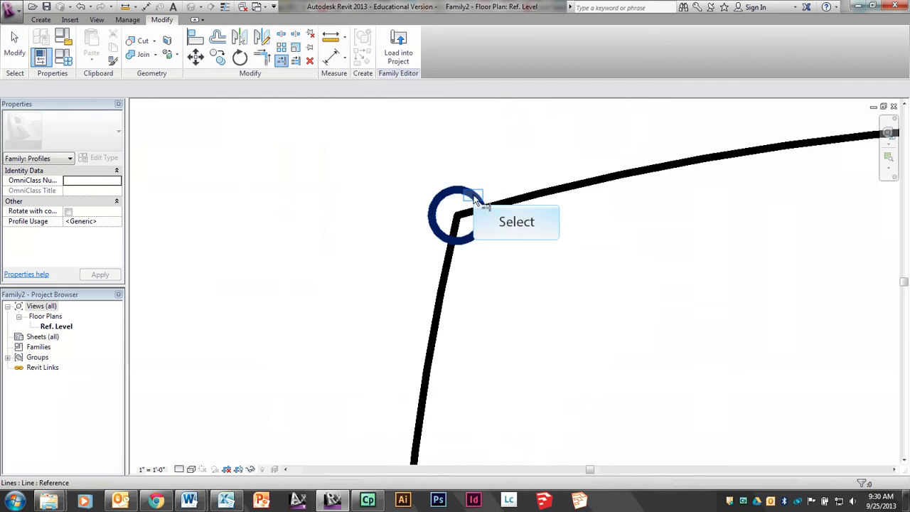
click(434, 227)
click(446, 261)
click(446, 261)
click(439, 229)
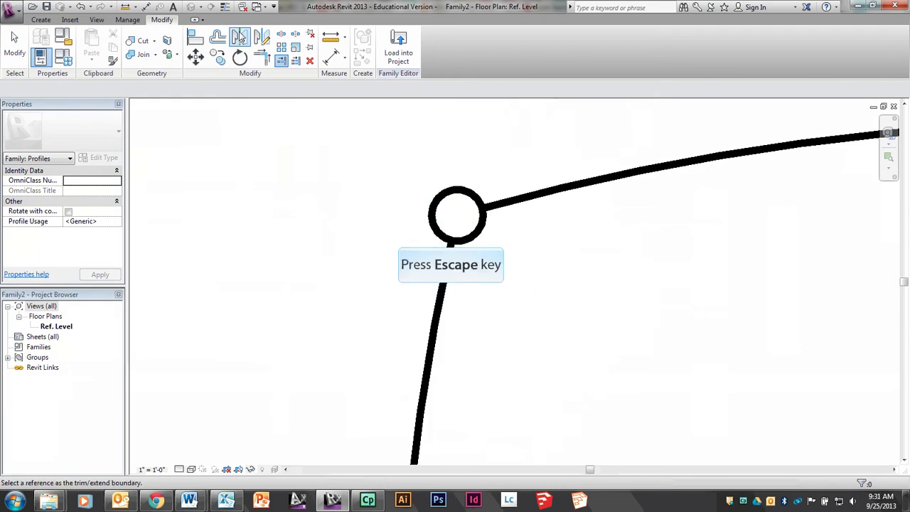
key(Escape)
Try splitting the corner circle at its lower right and trimming it to meet the upper and side arcs.
click(281, 35)
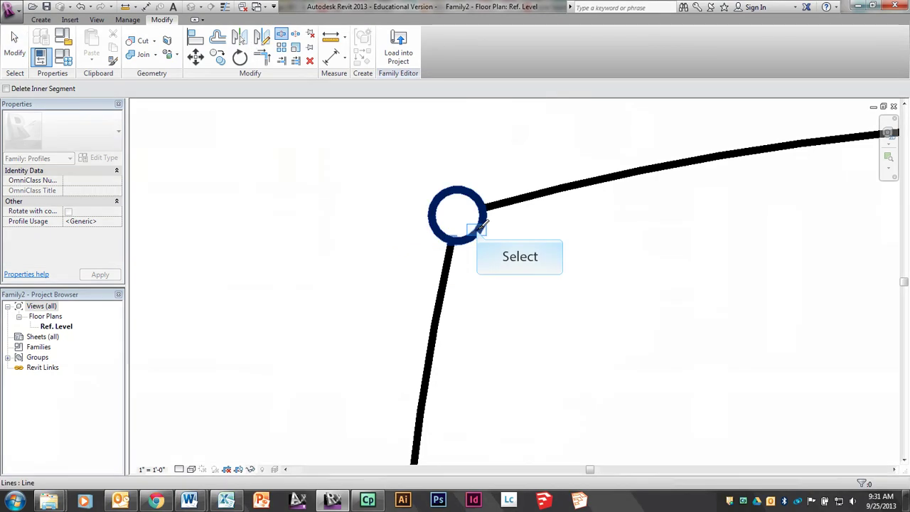
click(480, 228)
click(282, 61)
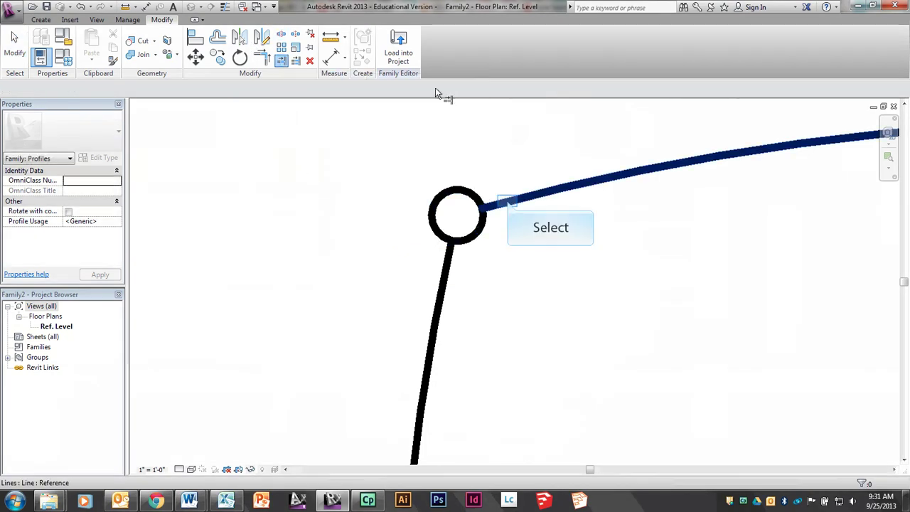
click(508, 201)
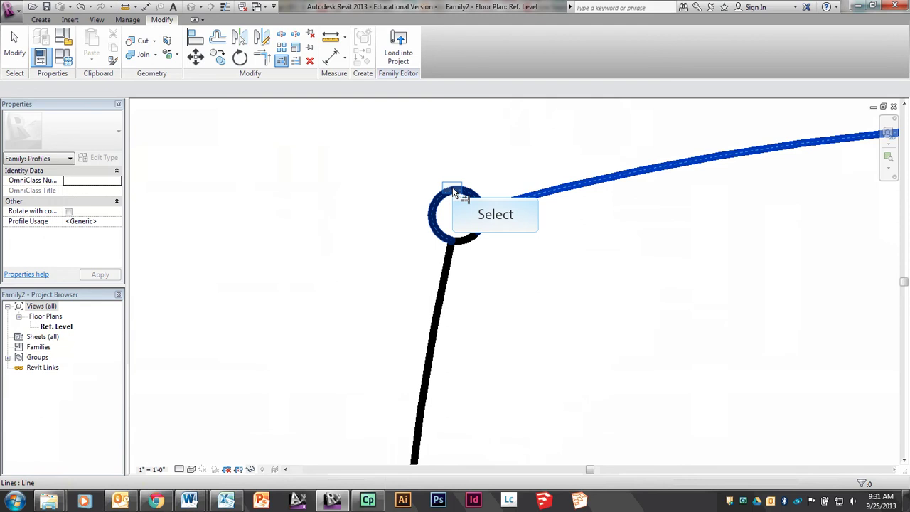
click(455, 191)
click(446, 282)
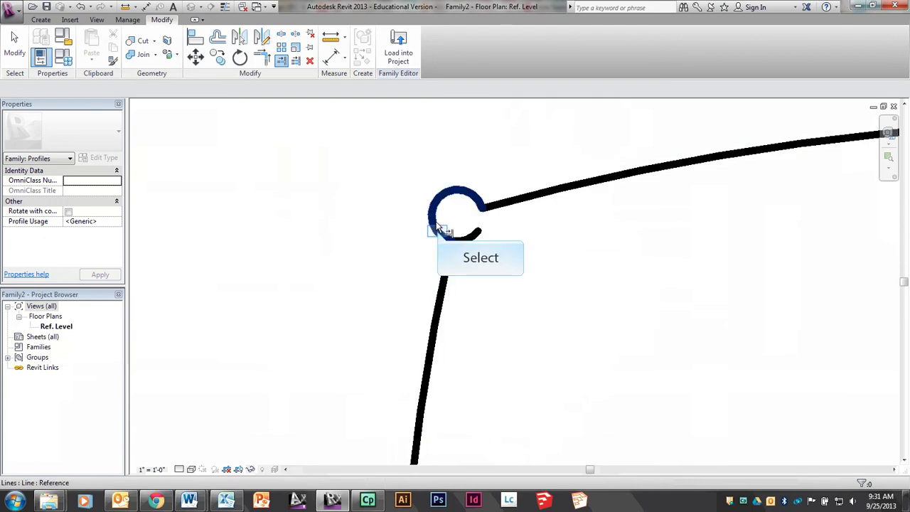
click(439, 237)
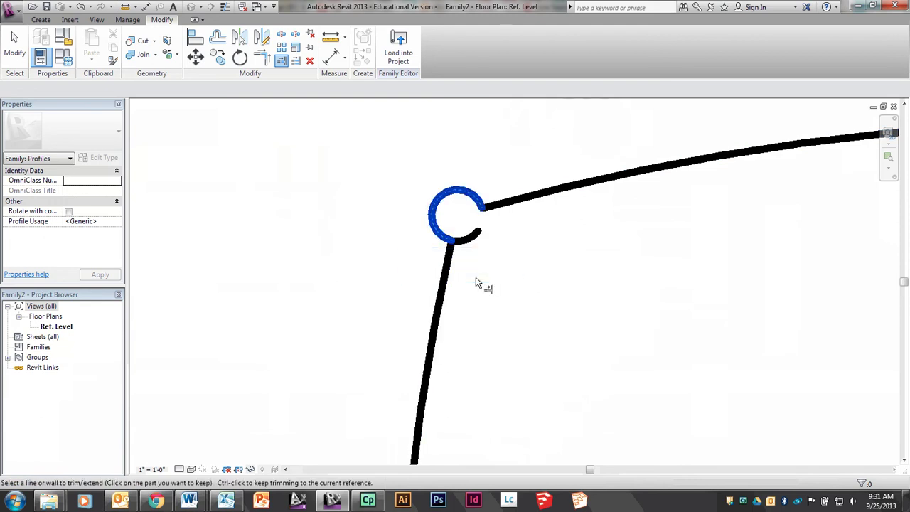
key(Escape)
scroll(372, 243, down, 5)
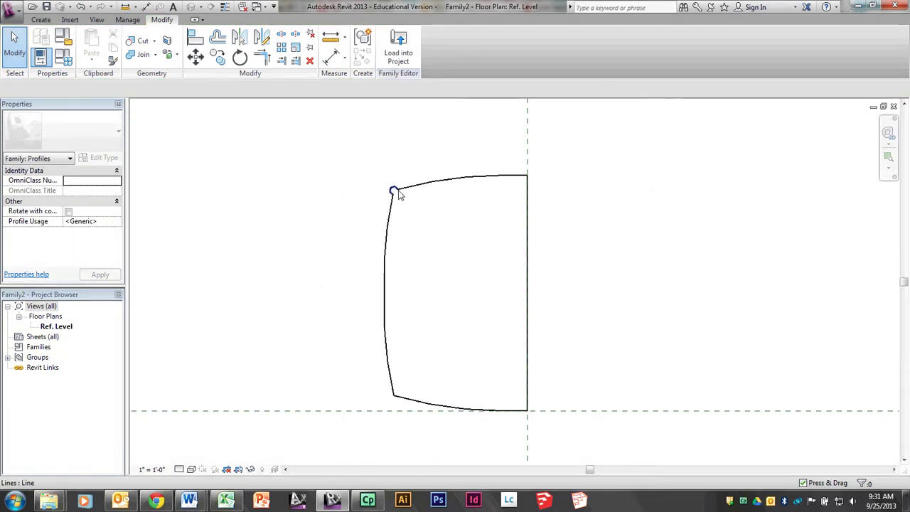
Undo the recent edits to the corner circle, back to the full circle.
key(ctrl+z)
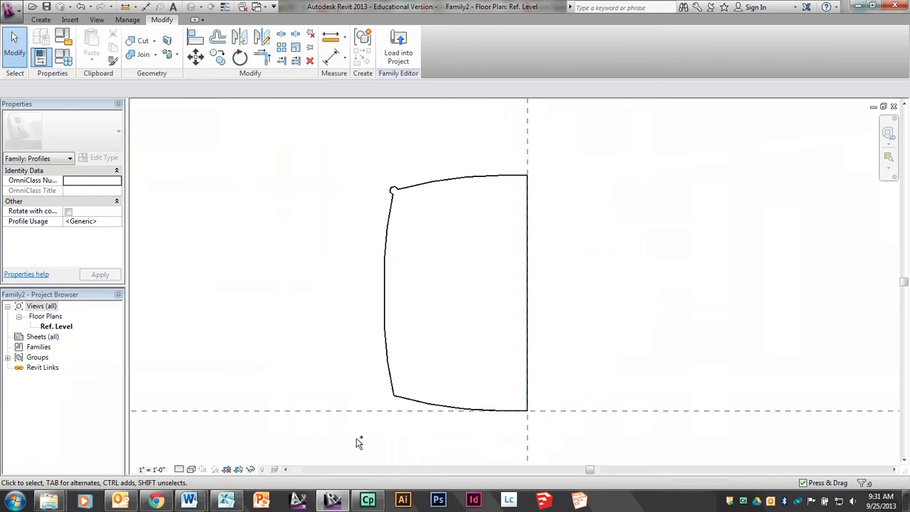
key(ctrl+z)
key(ctrl+z)
key(ctrl+z)
key(ctrl+z)
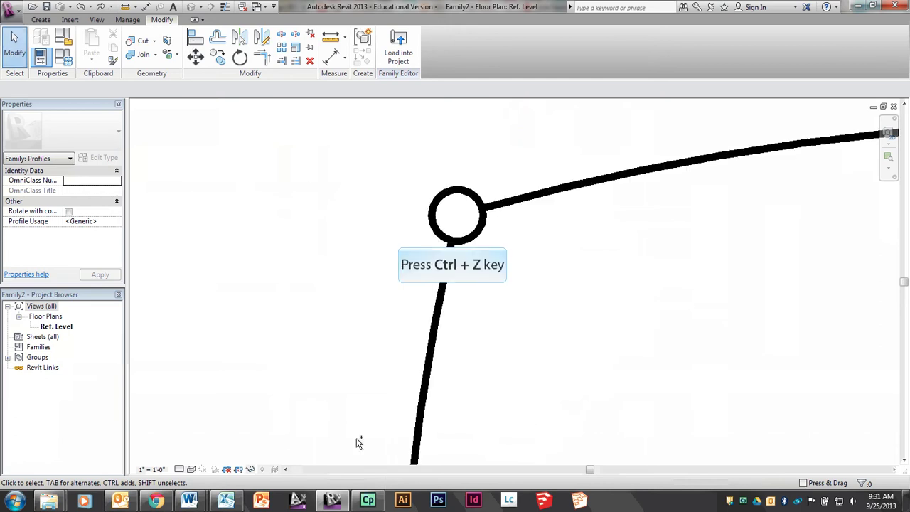
Undo the arc trims and the corner circle, returning to the plain cushion profile with its arcs meeting at the corners.
key(ctrl+z)
scroll(294, 225, down, 5)
middle_drag(327, 234, 470, 243)
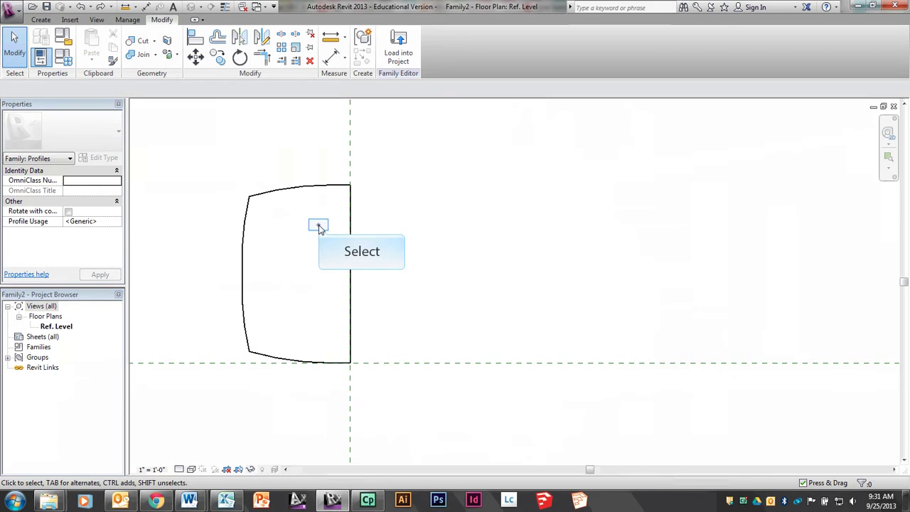
Save the profile family as "sofa cushion 4" in the PROFILES folder inside IMS.
click(9, 14)
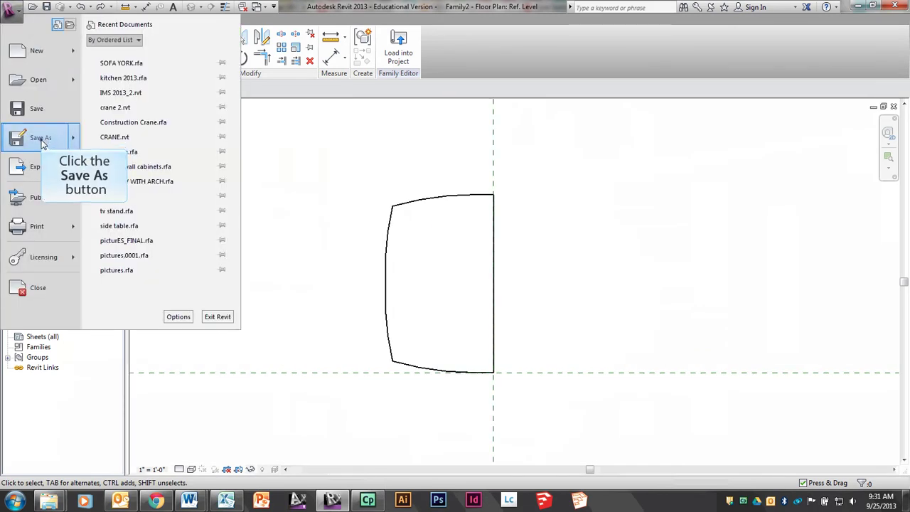
click(41, 142)
click(105, 97)
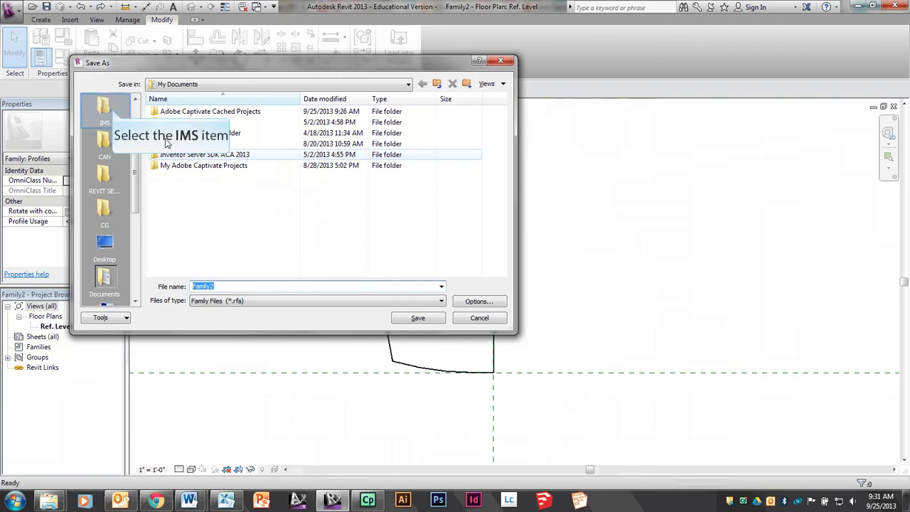
click(107, 111)
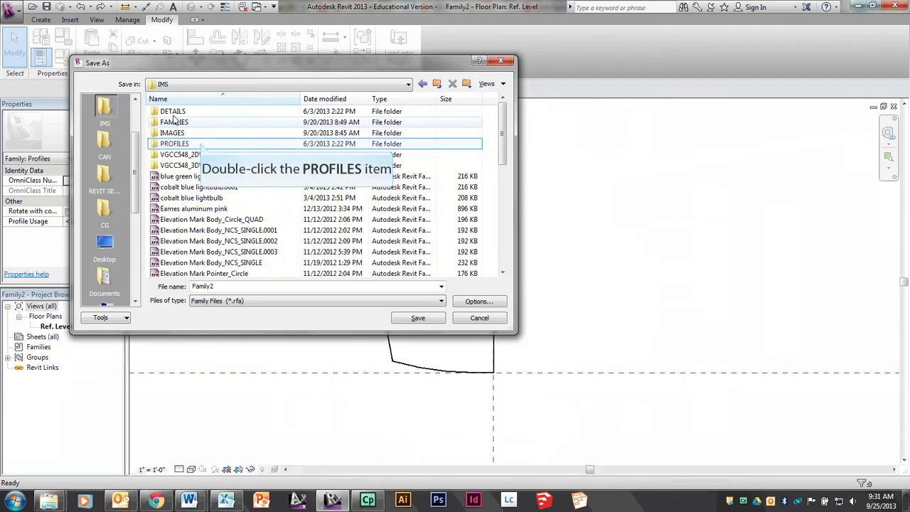
double_click(200, 146)
double_click(304, 290)
text(sofa cus)
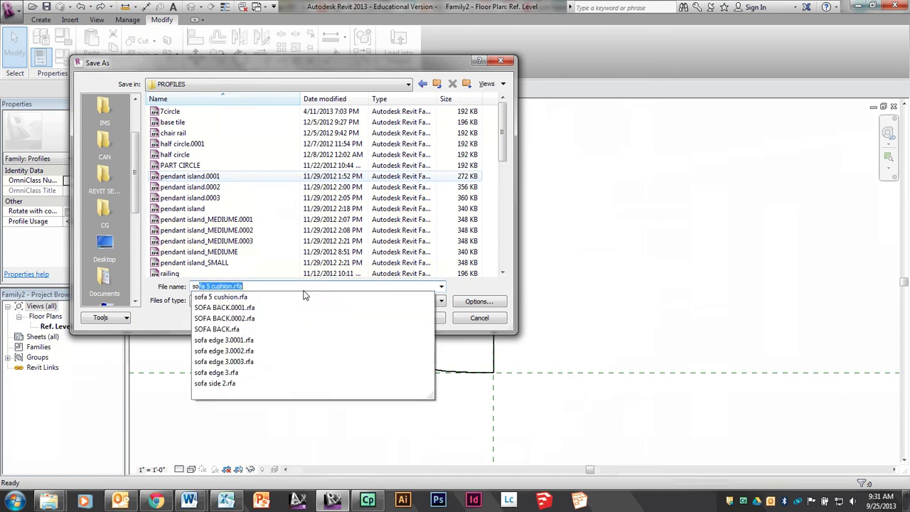
text(hion)
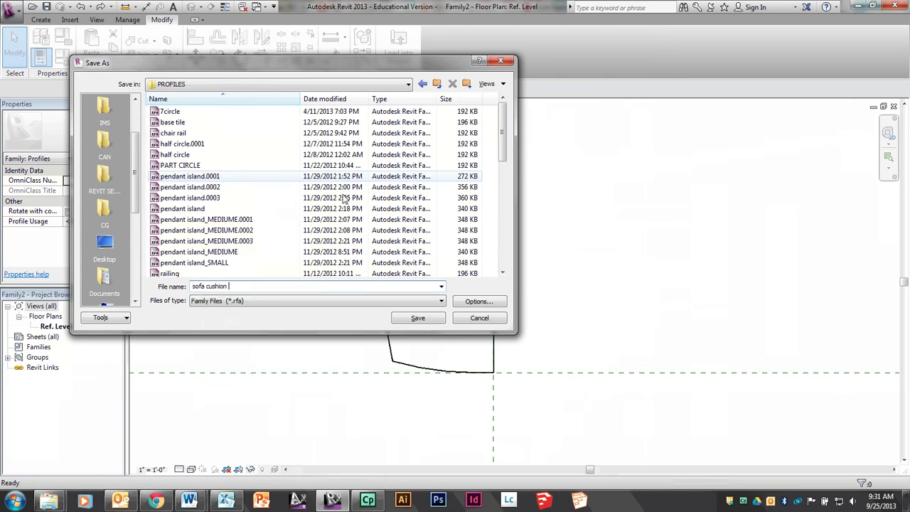
key(Return)
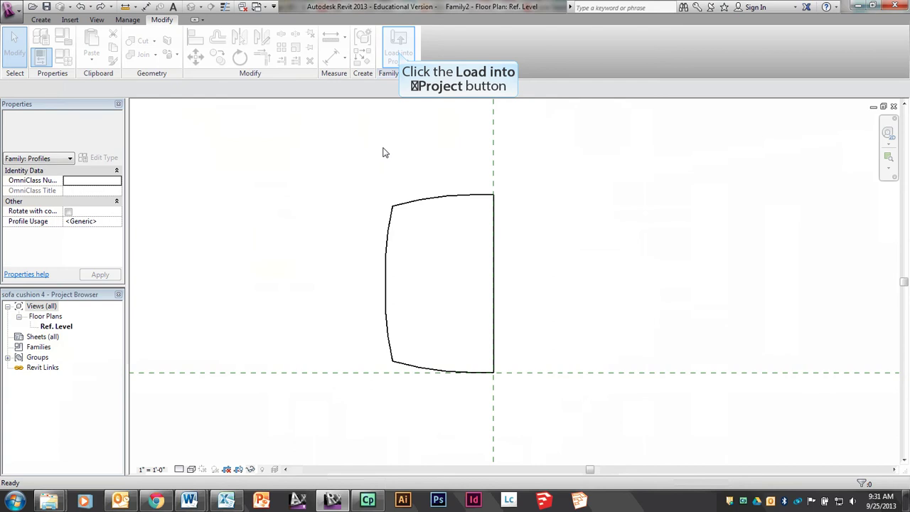
Load the cushion profile into the open Family1 furniture family only.
click(399, 54)
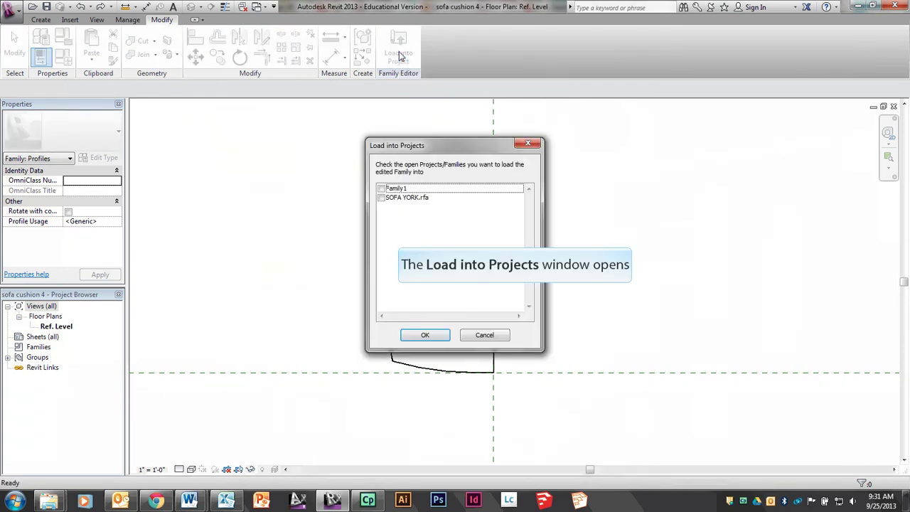
click(381, 189)
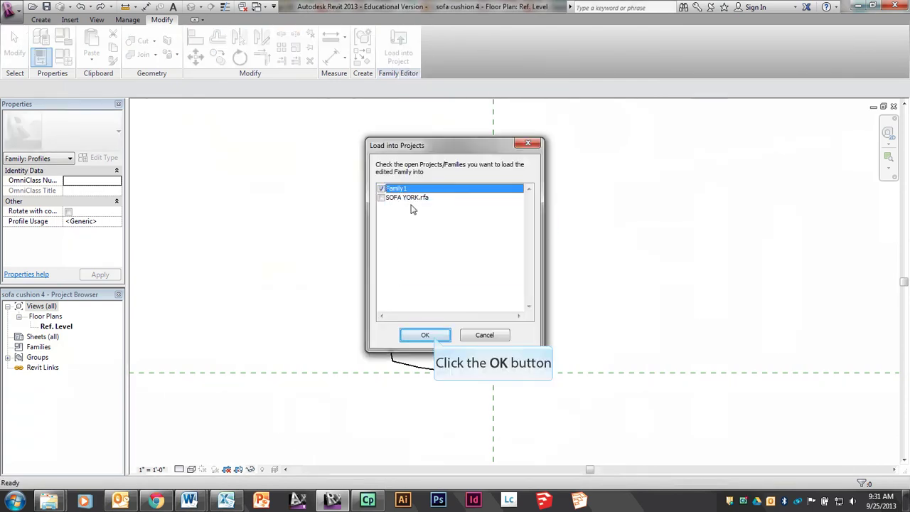
click(435, 337)
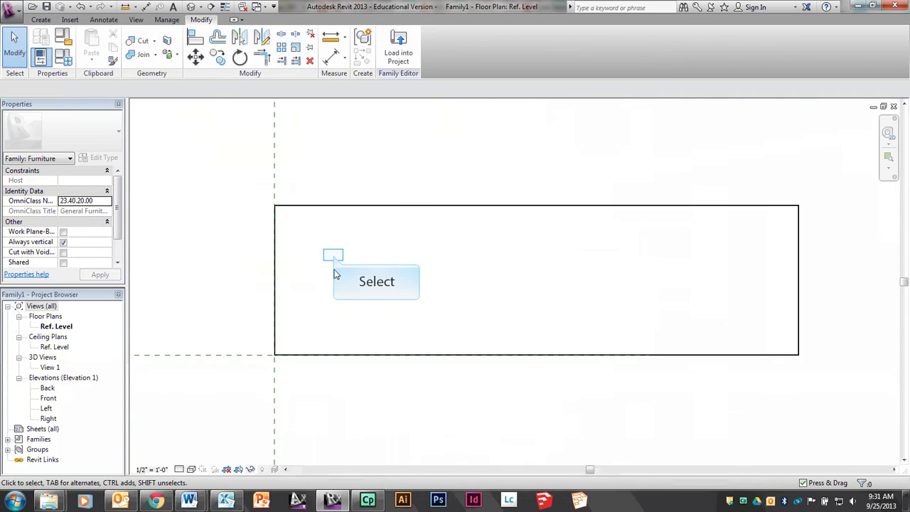
Bring up the form creation tools for the furniture family in its reference level plan.
middle_drag(421, 268, 315, 276)
scroll(311, 275, up, 3)
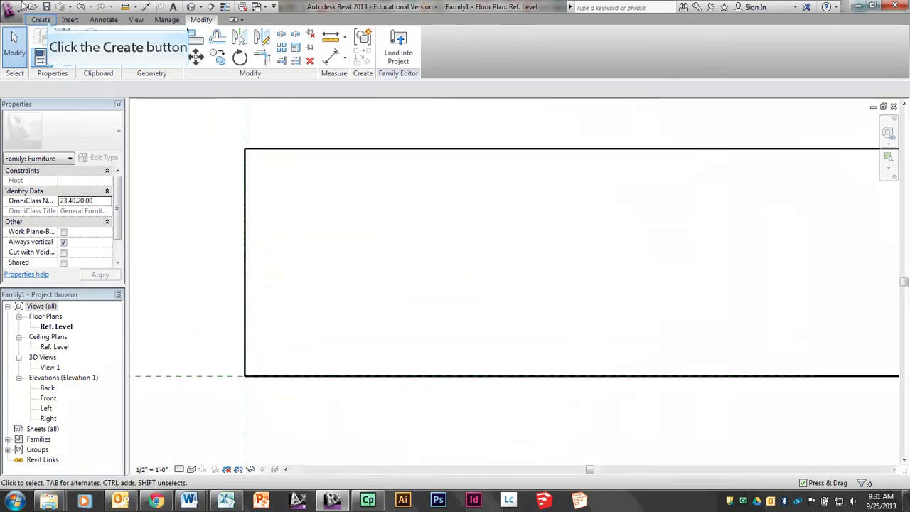
click(43, 20)
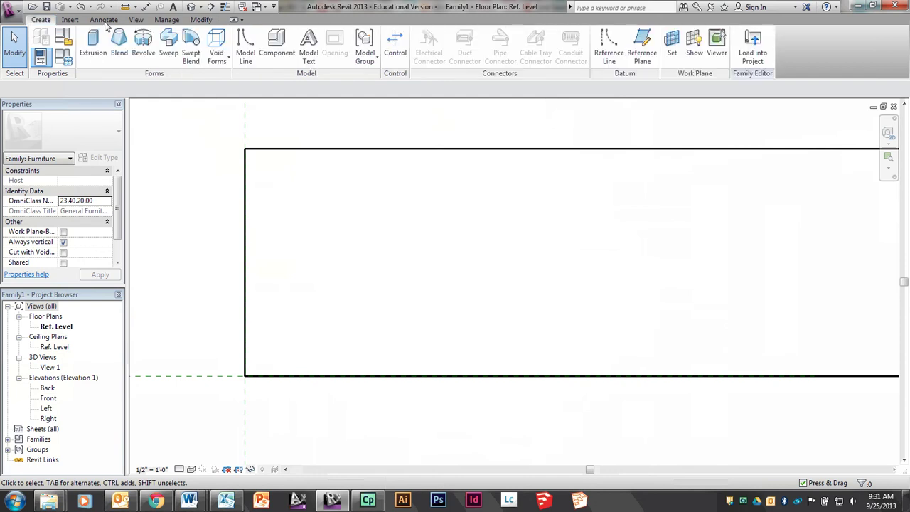
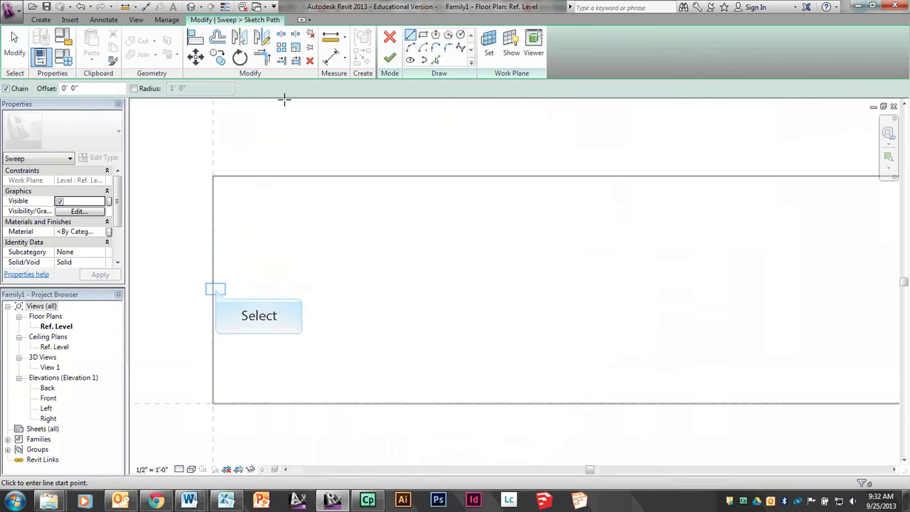
click(214, 288)
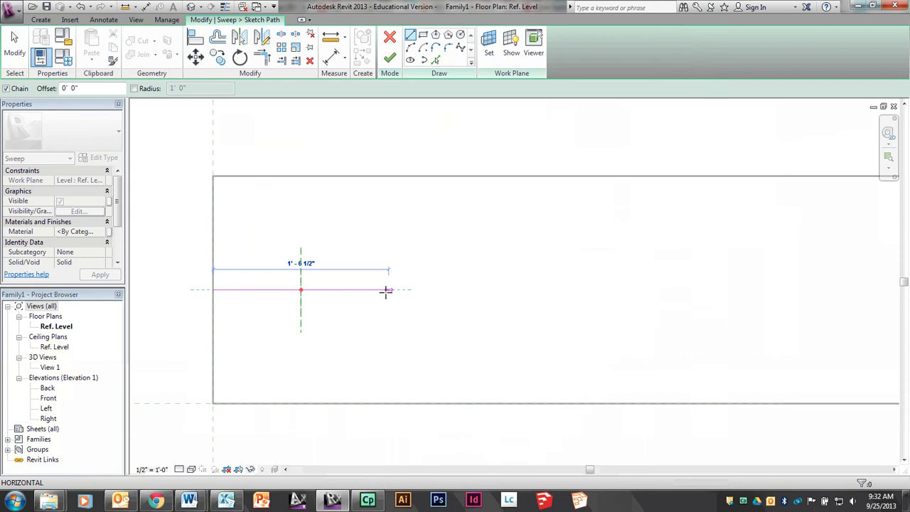
click(477, 291)
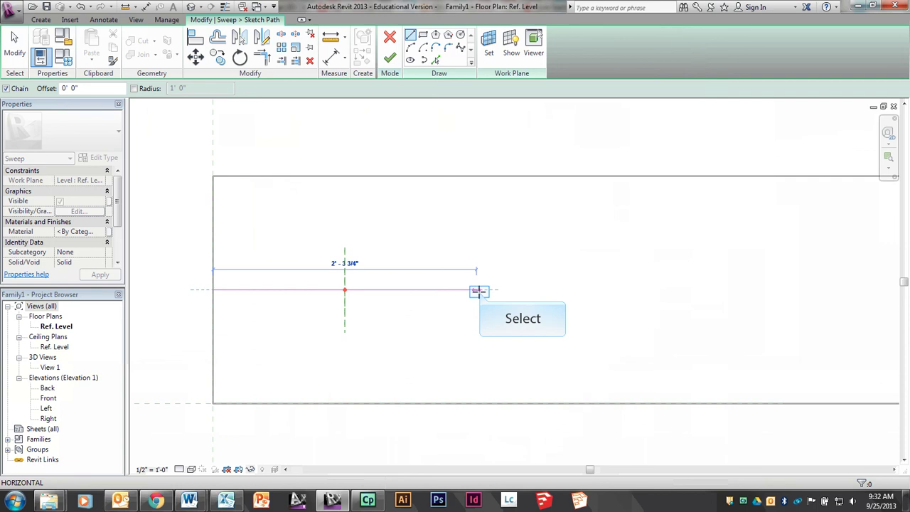
click(478, 290)
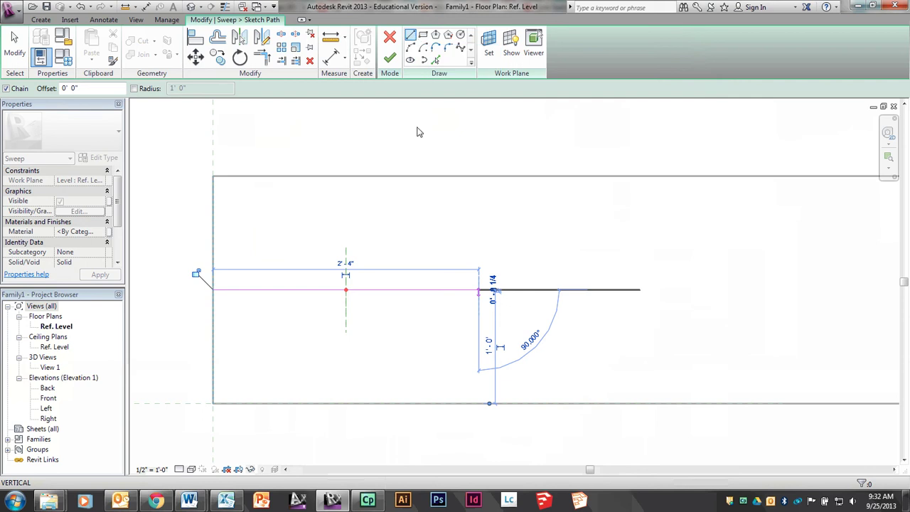
click(412, 43)
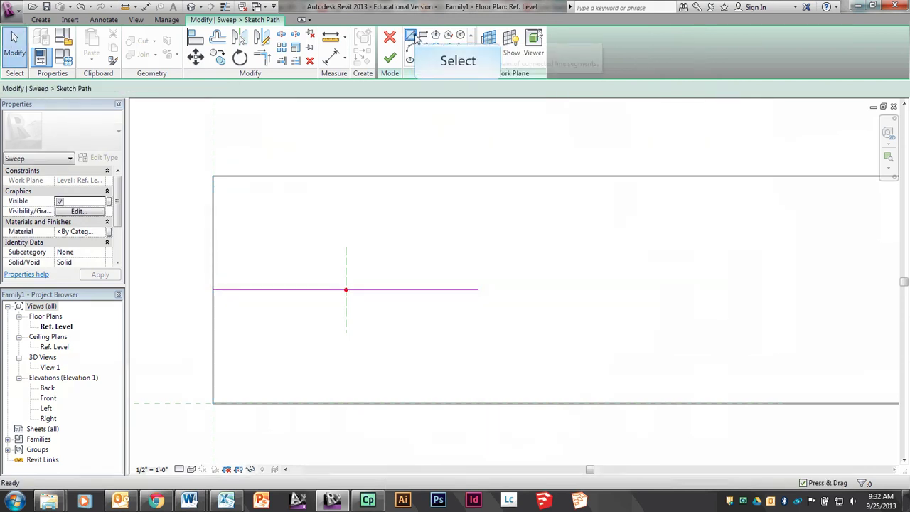
click(422, 293)
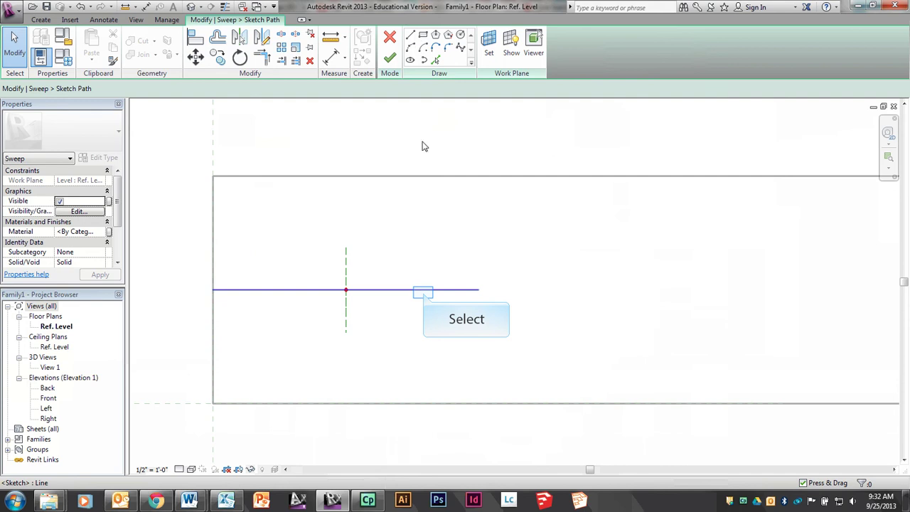
key(Delete)
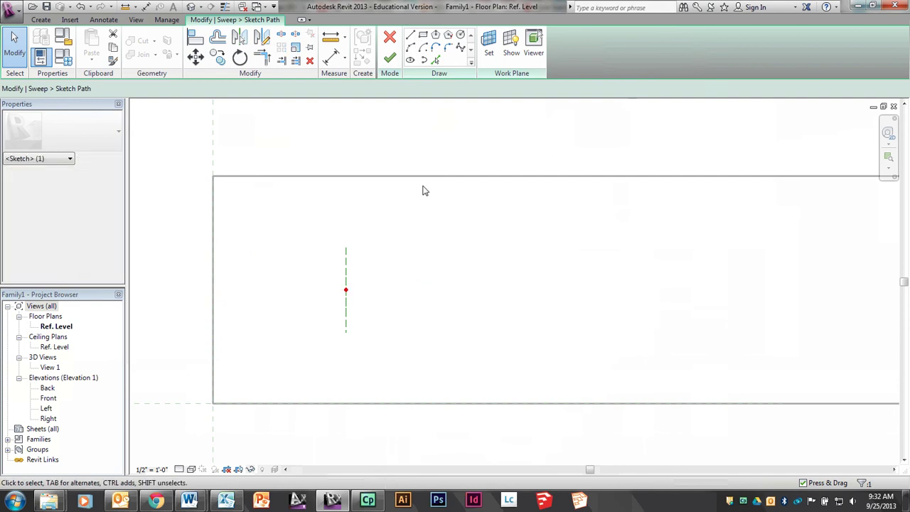
Sketch a rectangular sweep path about 2' 3 1/2" by 1' 11", slightly inset within the left end of the sofa base.
click(423, 35)
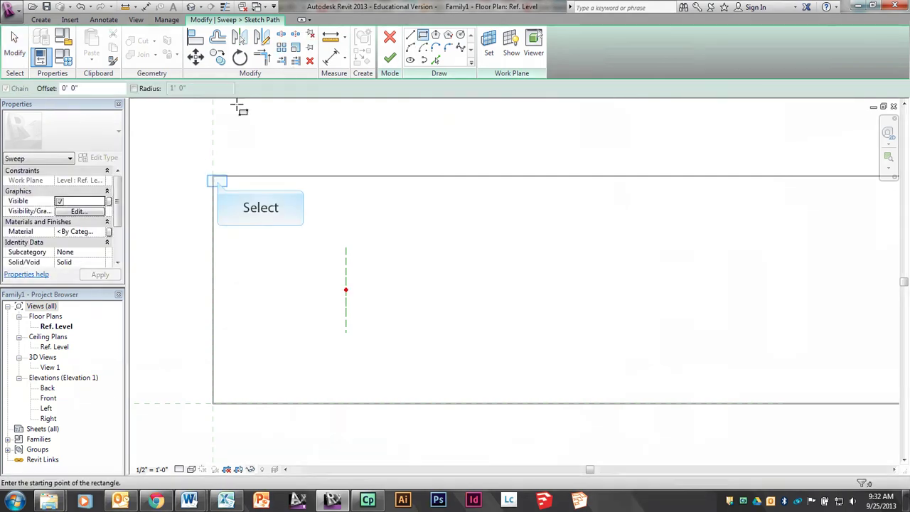
click(443, 399)
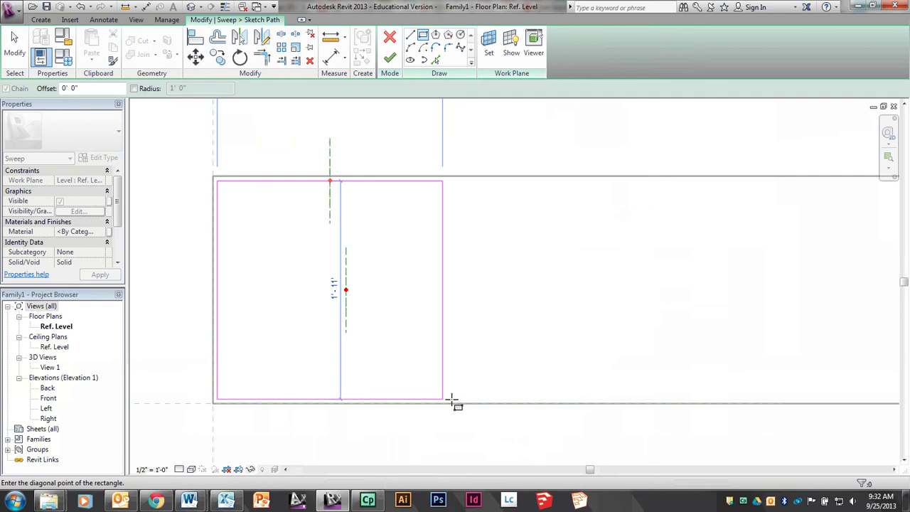
middle_drag(456, 401, 473, 435)
scroll(473, 436, down, 1)
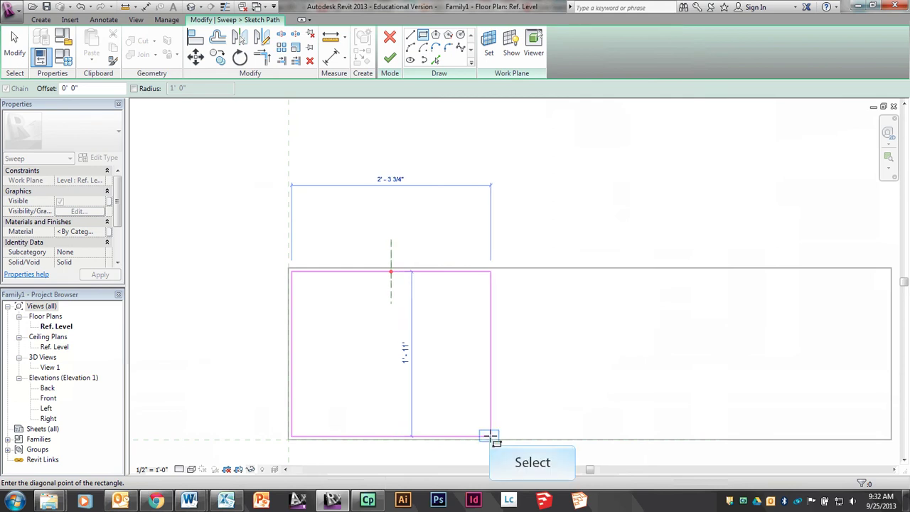
click(489, 435)
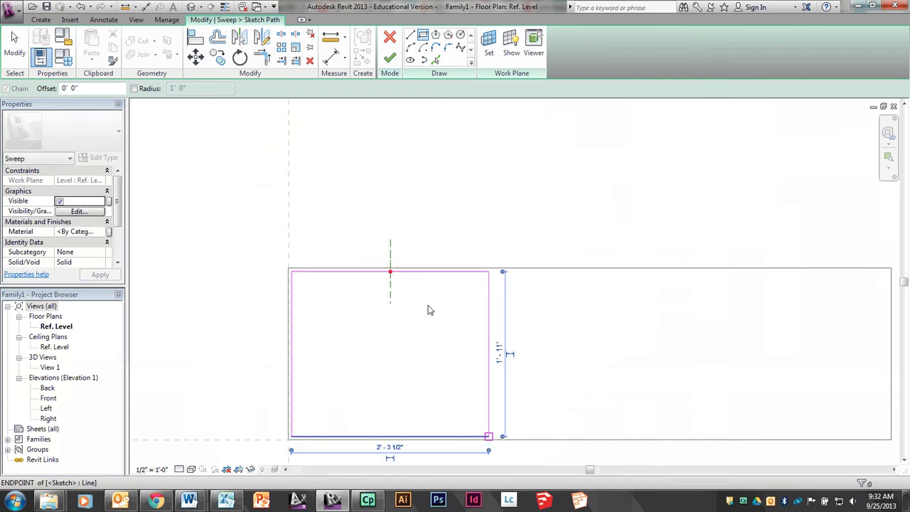
key(Escape)
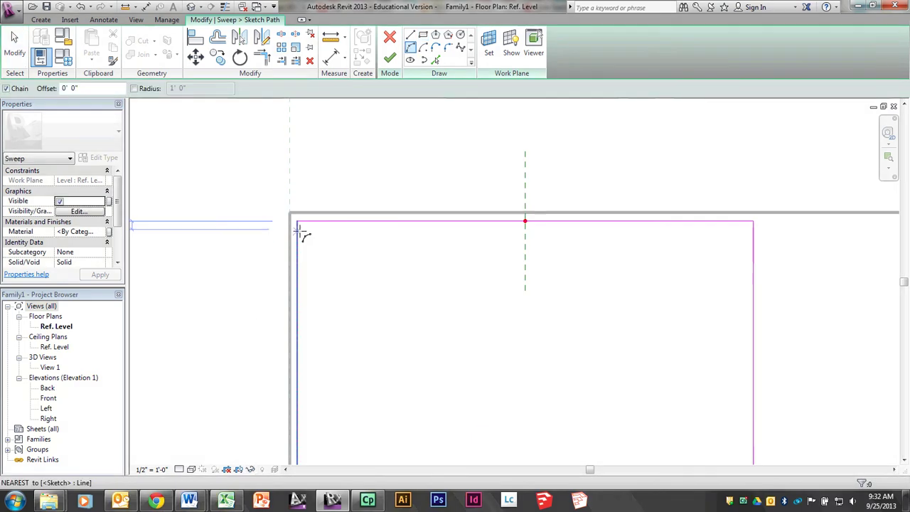
Draw shallow three-point arcs between the corners of the rectangle's left and lower sides, bulging outward to the sofa base edges.
click(298, 221)
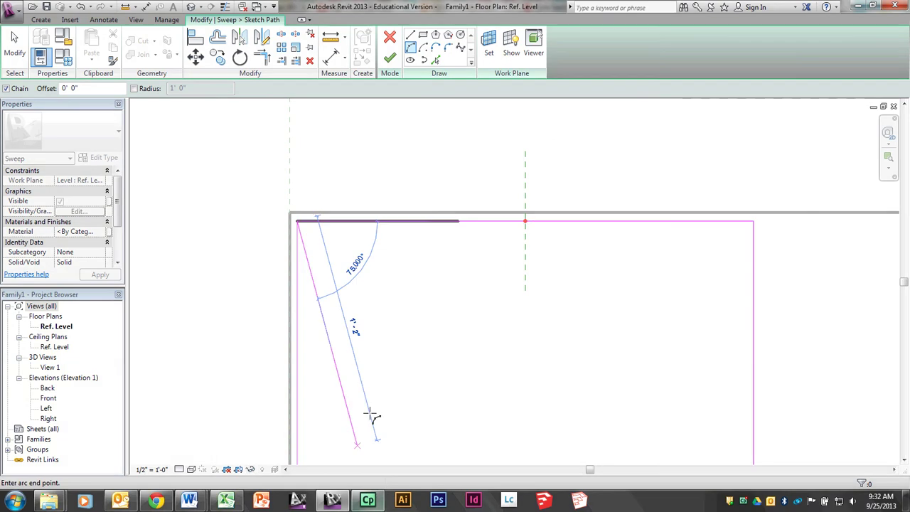
scroll(368, 285, down, 3)
scroll(334, 420, up, 3)
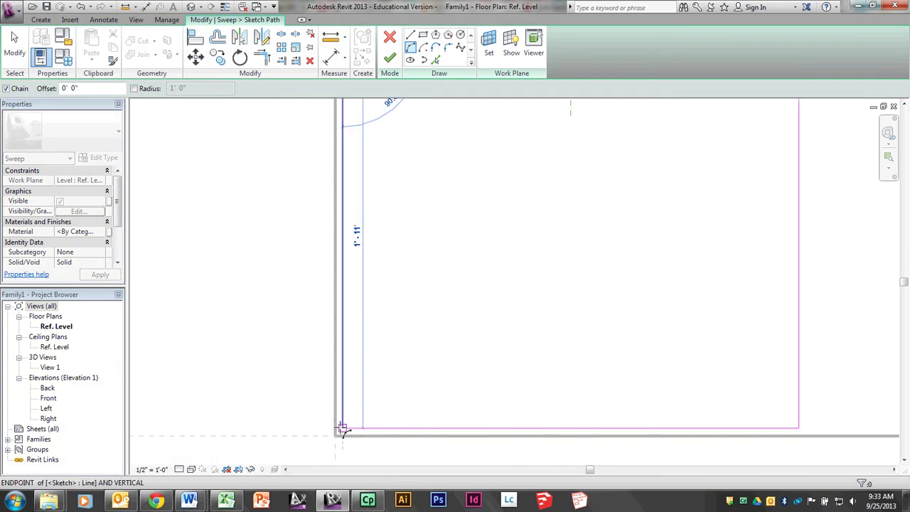
click(342, 428)
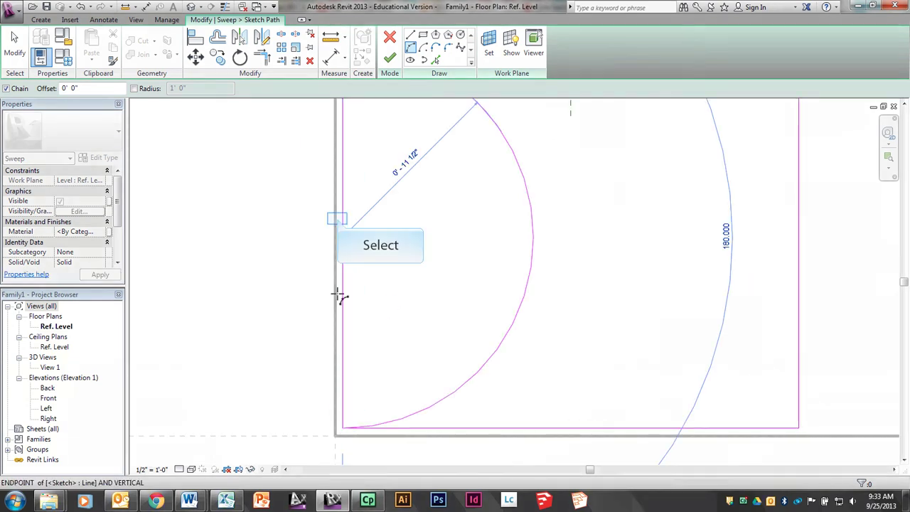
click(337, 218)
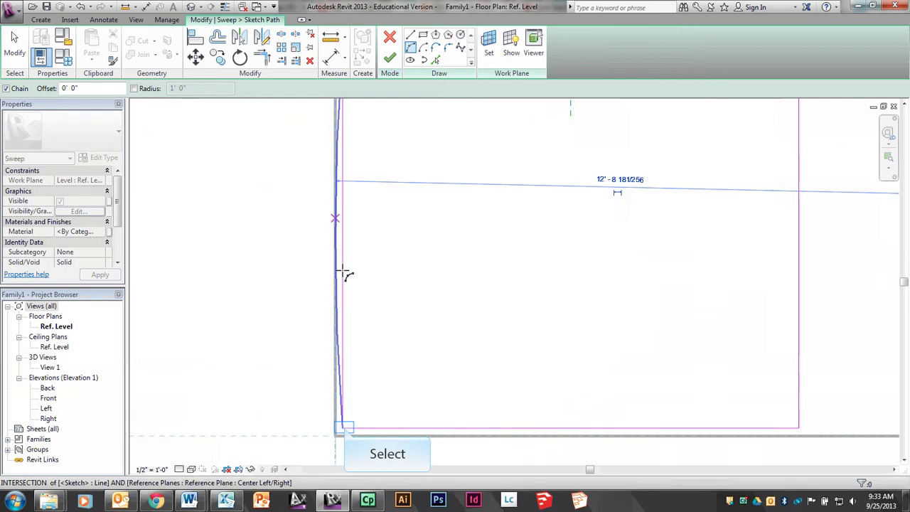
click(345, 428)
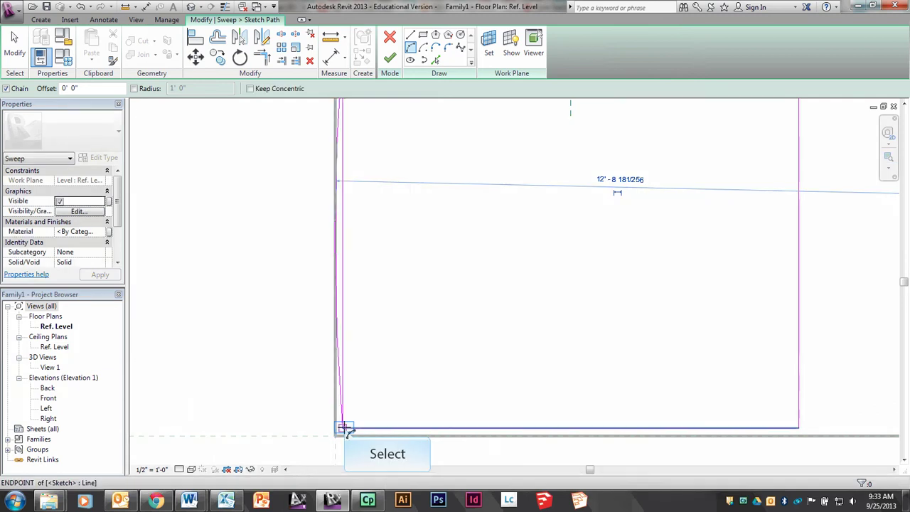
click(796, 427)
click(529, 438)
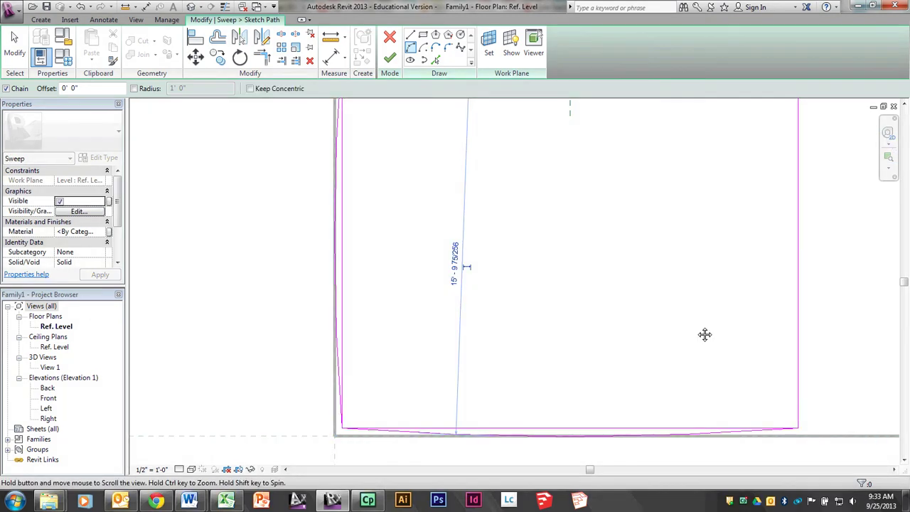
Draw matching shallow arcs between the corners of the rectangle's right and upper sides, with the upper one reaching the base edge.
middle_drag(704, 335, 490, 376)
scroll(491, 376, down, 2)
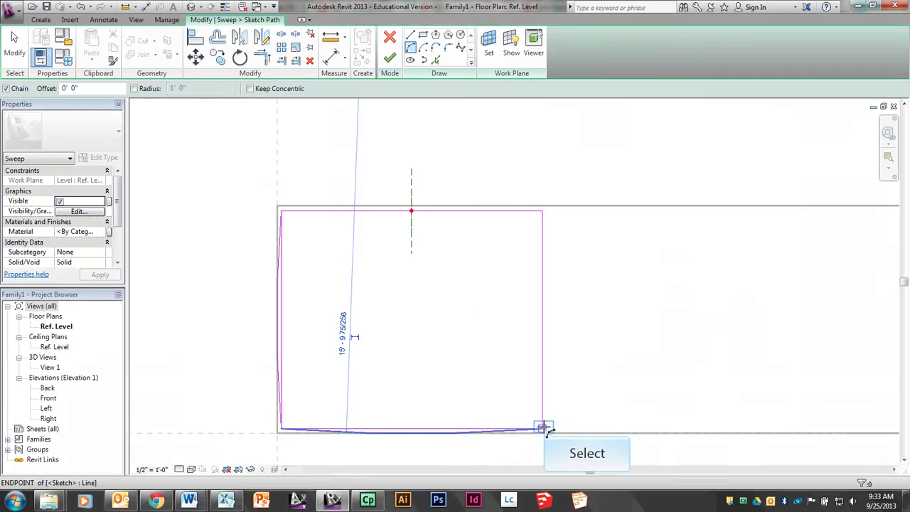
click(543, 427)
click(542, 210)
click(542, 211)
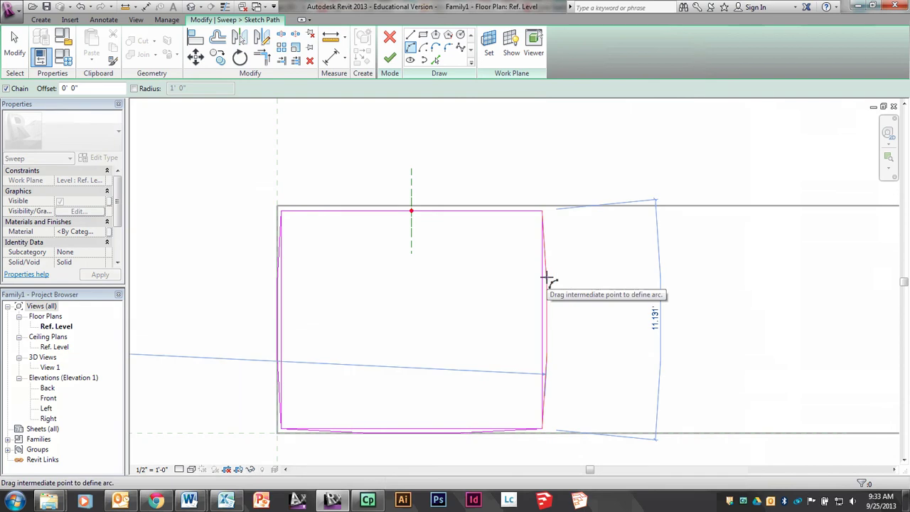
click(280, 210)
click(543, 211)
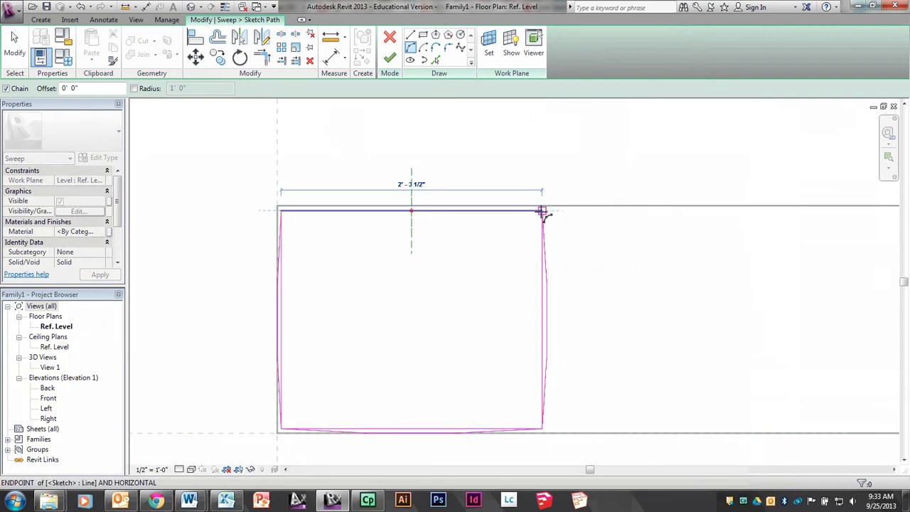
click(401, 209)
key(Escape)
key(Escape)
Delete the straight rectangle lines so only the four arcs form the sweep path.
click(542, 321)
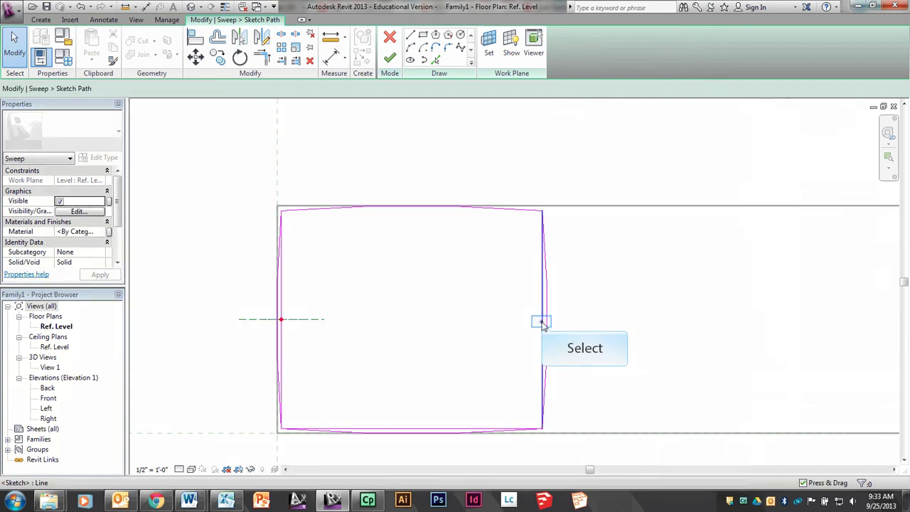
click(431, 428)
click(281, 332)
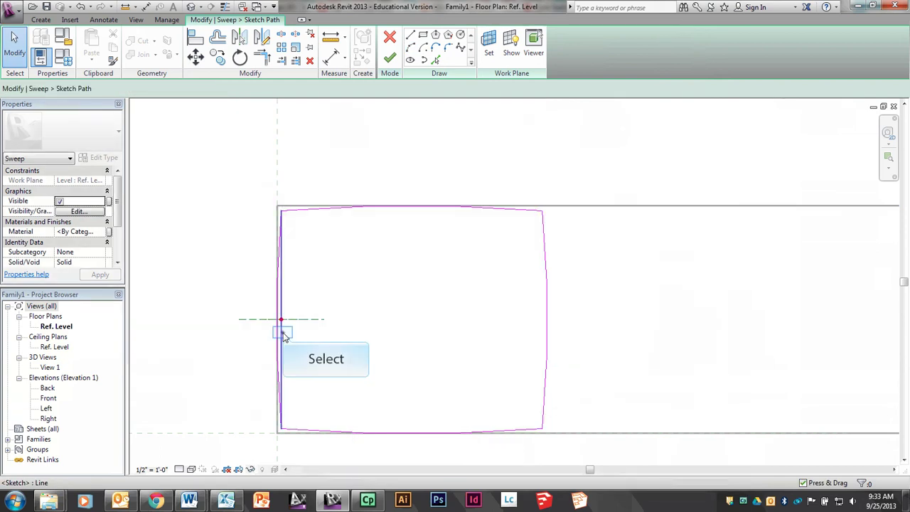
key(Delete)
Finish the sweep path sketch and assign the "sofa cushion 4" profile to the sweep.
scroll(507, 444, up, 2)
mouse_move(507, 444)
middle_down()
mouse_move(632, 448)
mouse_move(561, 481)
mouse_move(486, 427)
mouse_move(551, 475)
middle_up()
scroll(514, 285, down, 1)
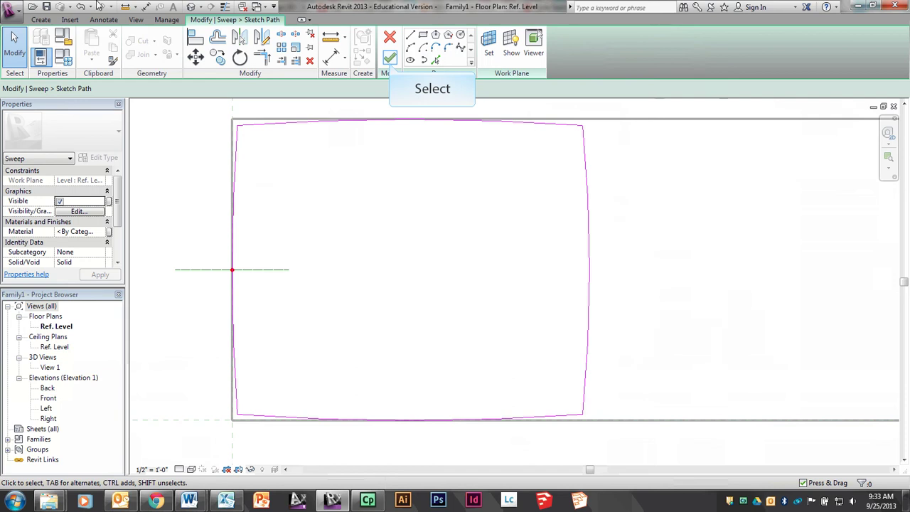
click(389, 60)
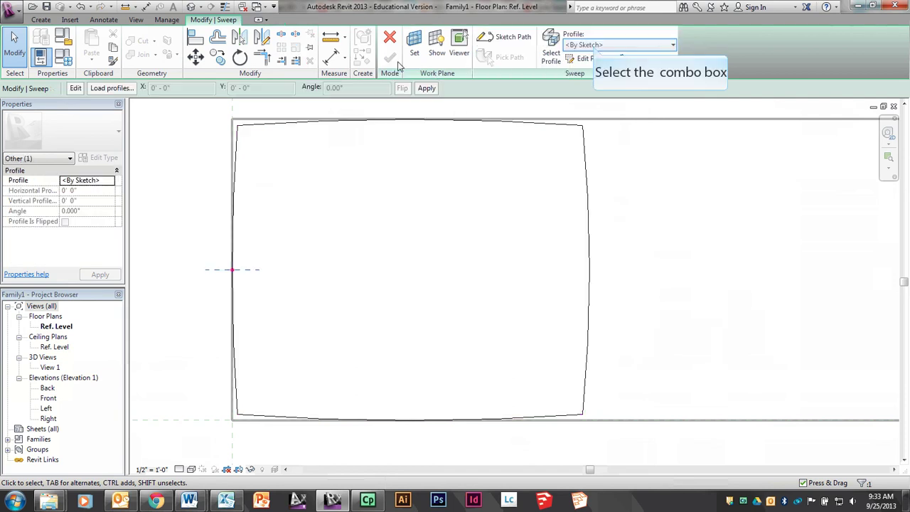
click(598, 45)
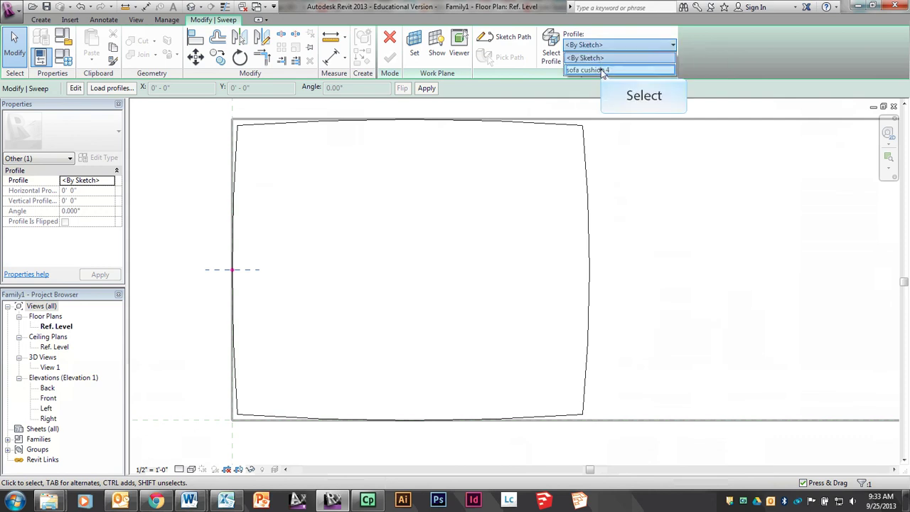
click(602, 71)
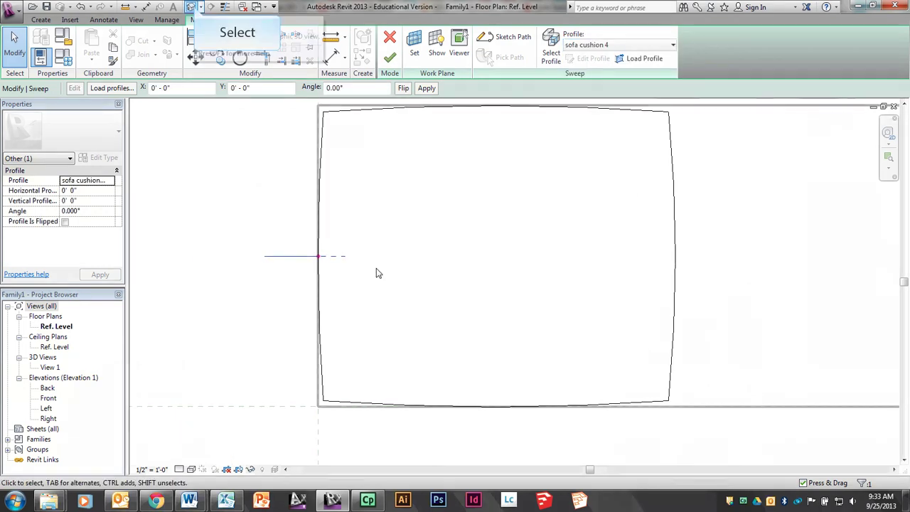
Switch to the default 3D view and select the cushion profile standing on the sweep path.
click(191, 6)
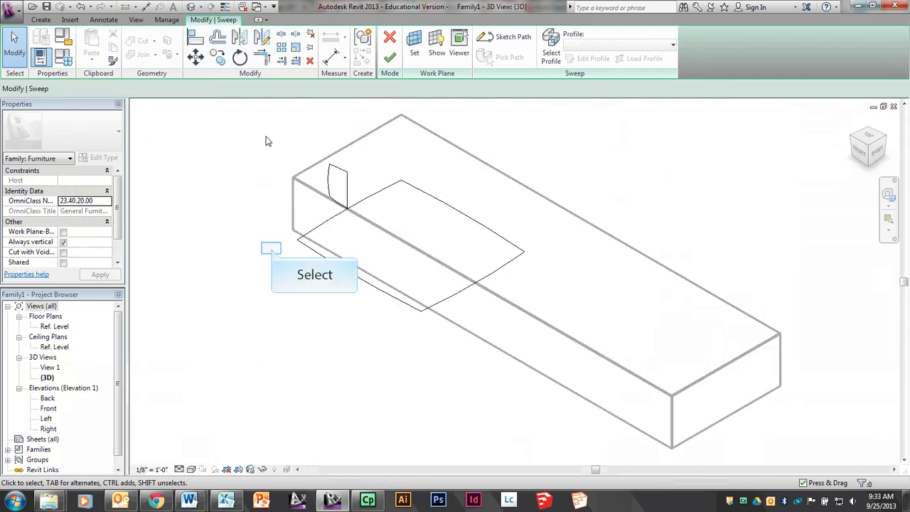
middle_drag(289, 262, 300, 282)
scroll(341, 277, up, 5)
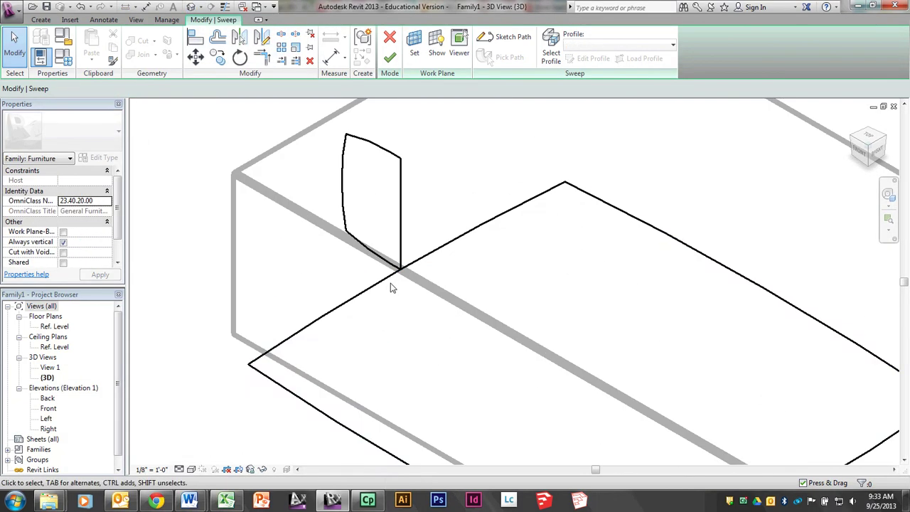
click(401, 210)
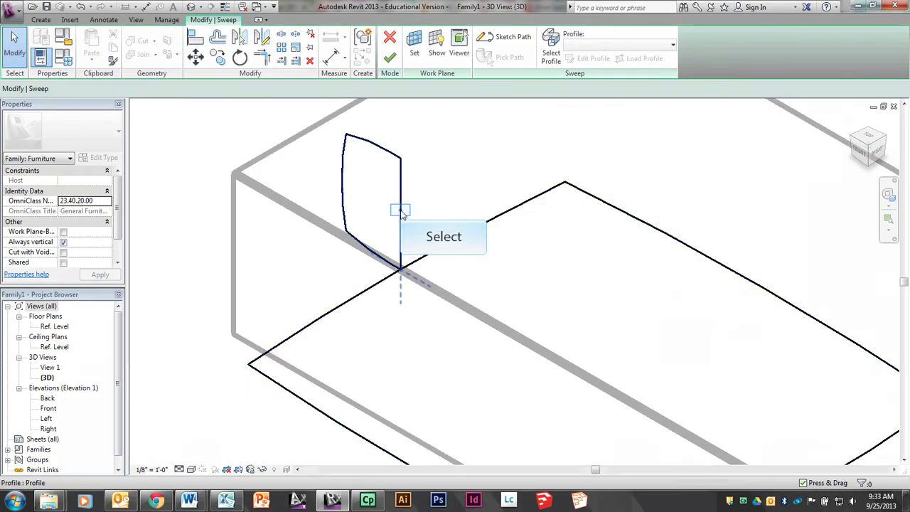
middle_drag(567, 288, 568, 278)
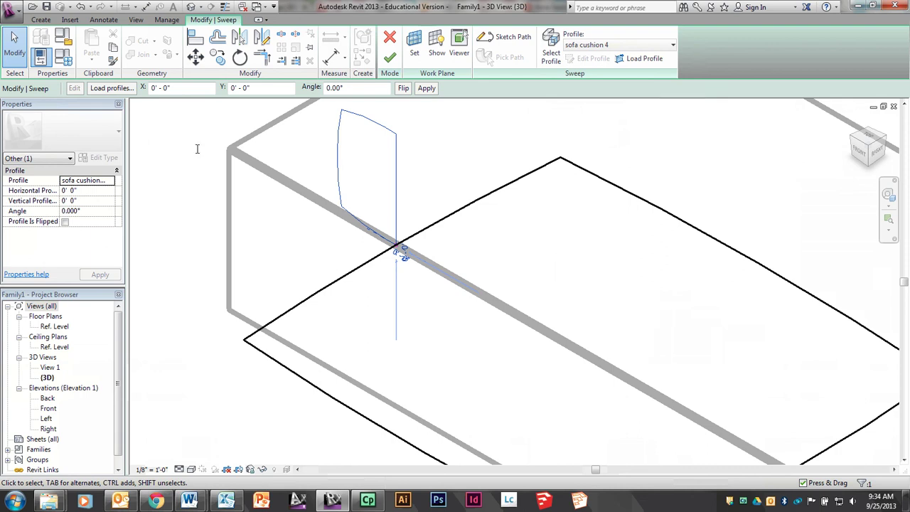
Try horizontal (X) profile offsets of -4" and 4" from the sweep path.
click(185, 87)
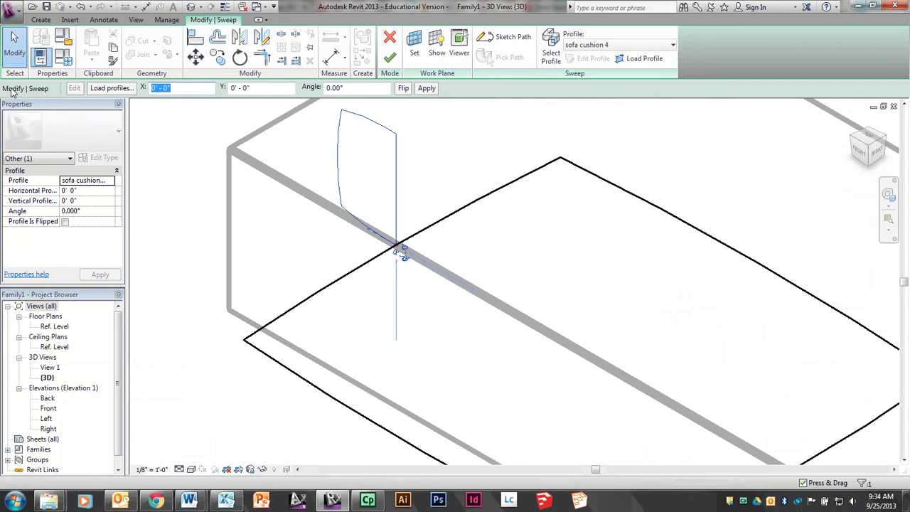
text(-4')
key(Return)
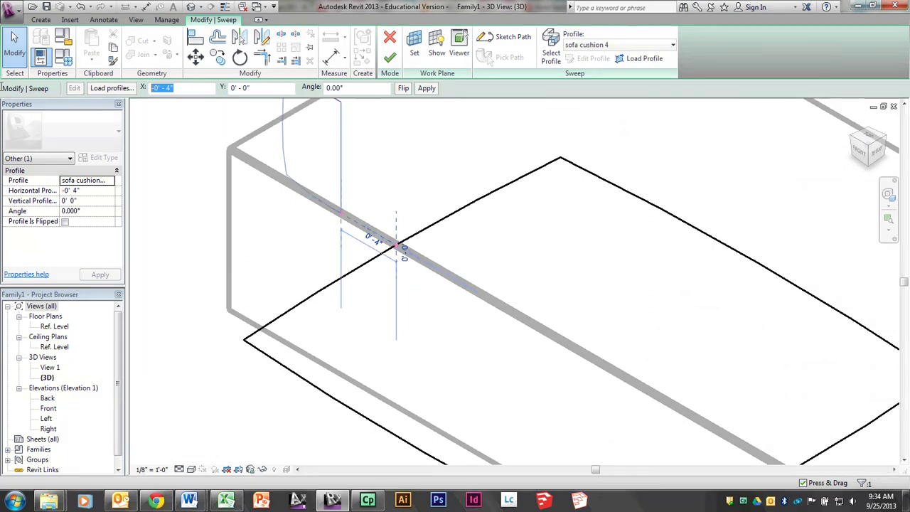
key(Tab)
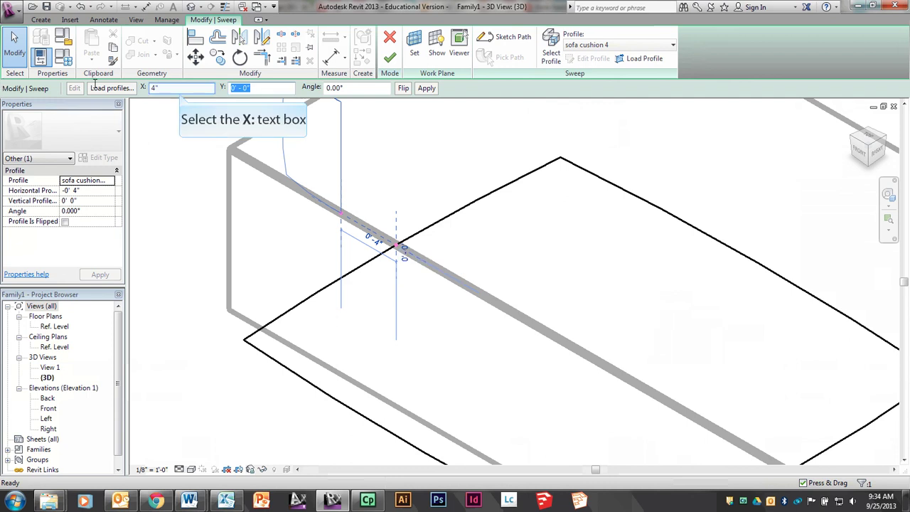
click(180, 93)
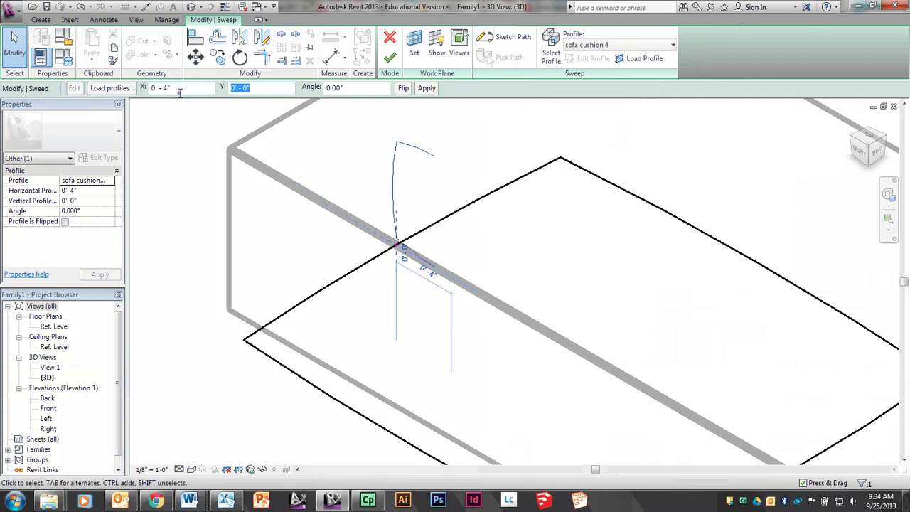
Set the cushion profile's horizontal (X) offset from the sweep path to 5".
drag(180, 93, 21, 89)
text(5")
key(Return)
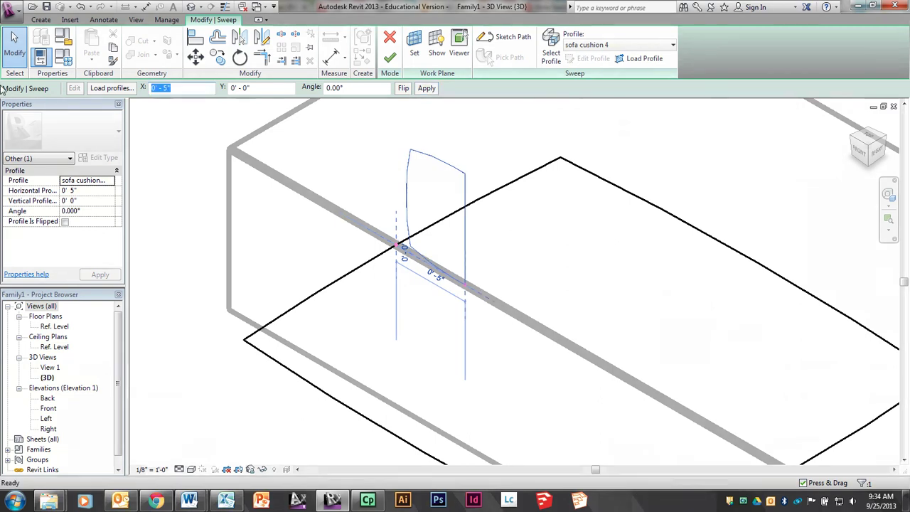
Set the cushion profile's horizontal (X) offset from the path to 4 1/2" and finish the sweep.
text(4.5)
key(Return)
scroll(390, 242, up, 5)
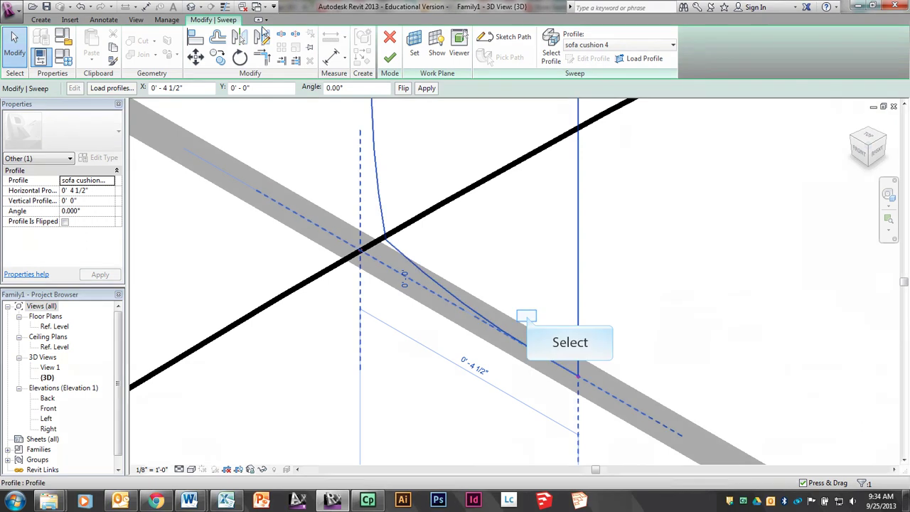
scroll(338, 290, down, 6)
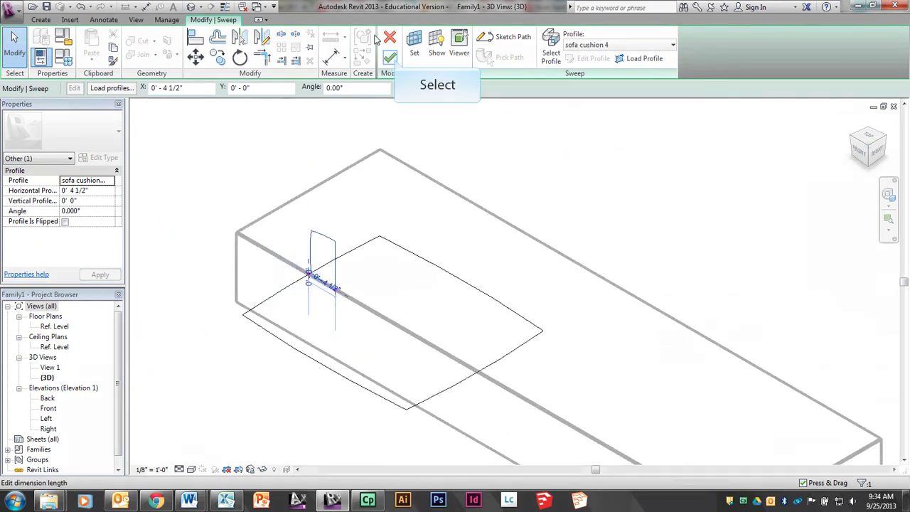
click(393, 59)
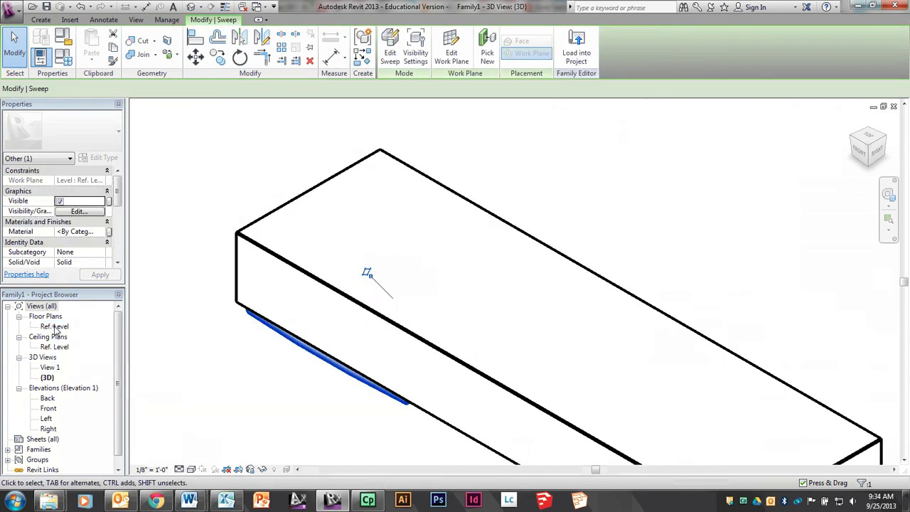
Switch to the Front elevation, keeping the new cushion sweep selected.
double_click(54, 327)
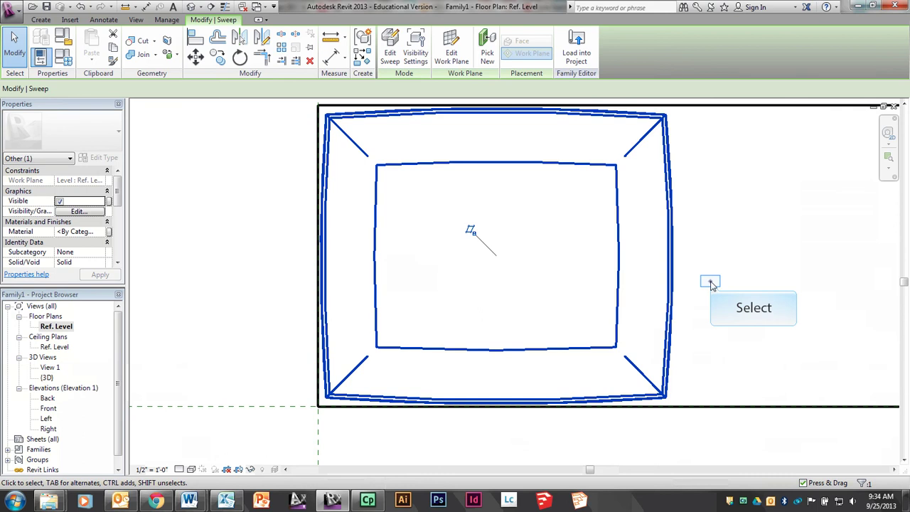
middle_drag(709, 282, 591, 289)
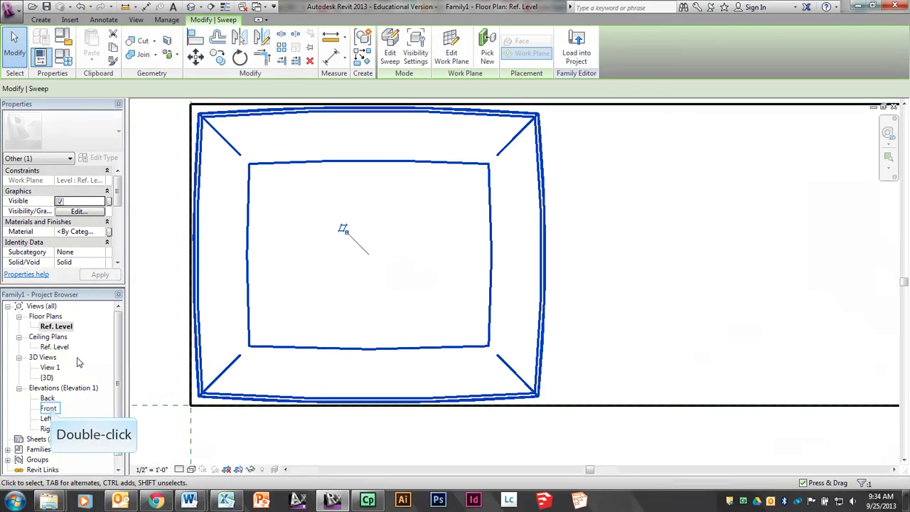
double_click(48, 409)
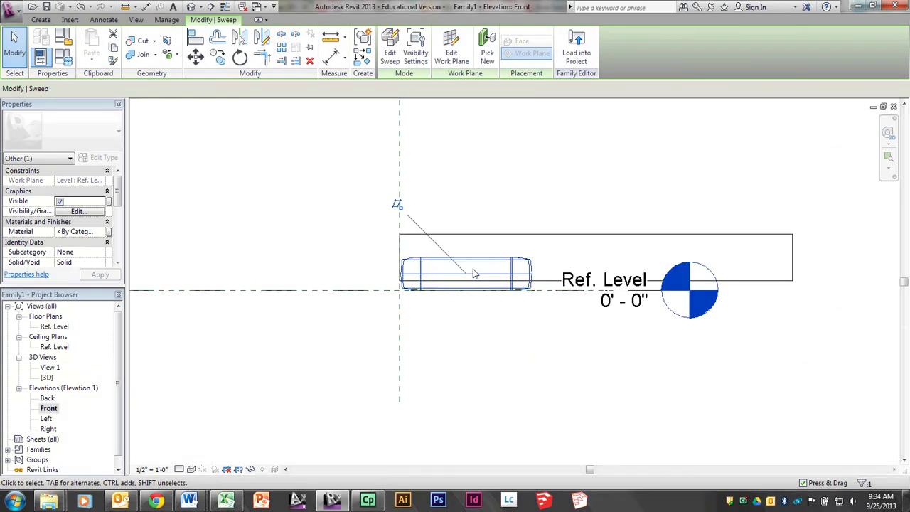
scroll(478, 264, up, 3)
Try to move the cushion sweep straight up without disjoining it from its work plane.
click(191, 61)
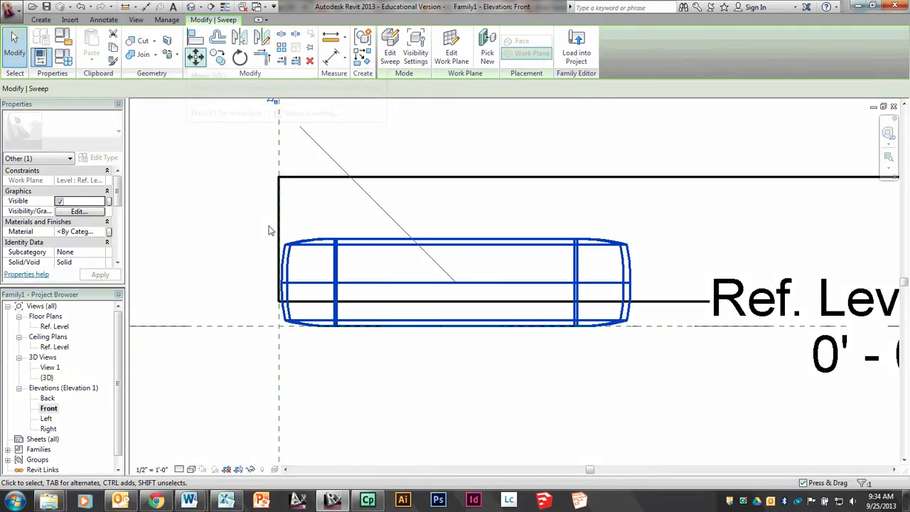
click(215, 297)
click(217, 151)
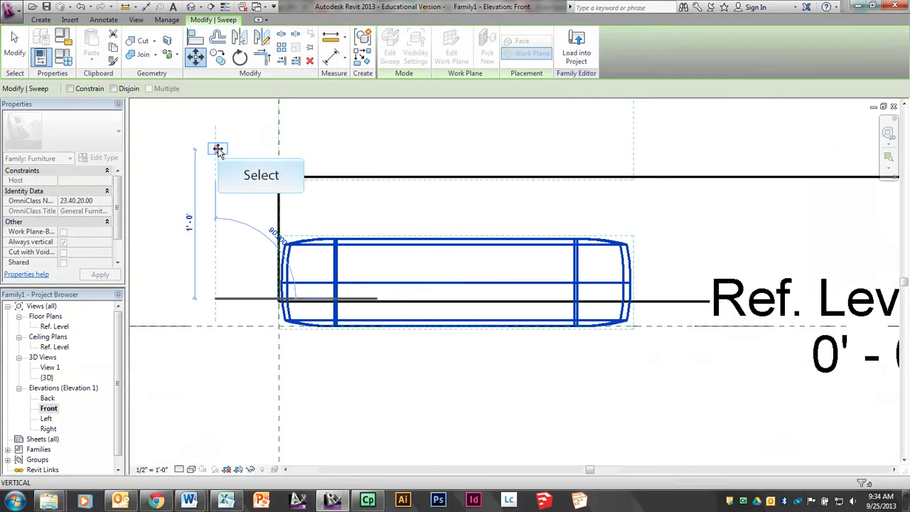
Move the cushion sweep vertically up about 1'-0 1/2" with Disjoin enabled, so it sits on the sofa base.
click(196, 56)
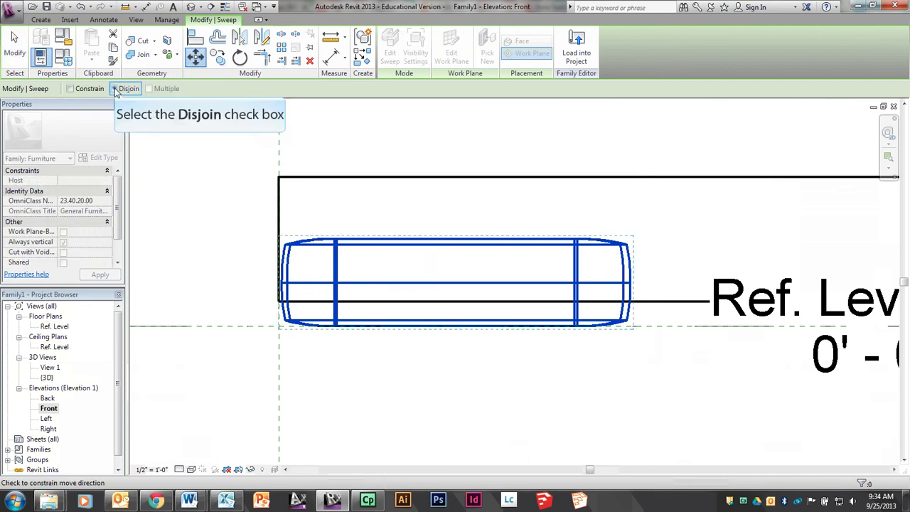
click(215, 286)
middle_drag(208, 213, 214, 270)
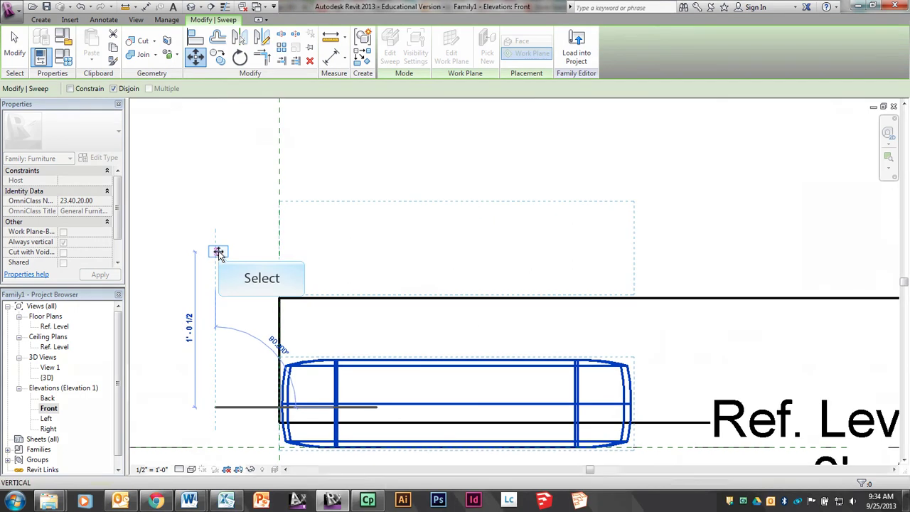
click(219, 253)
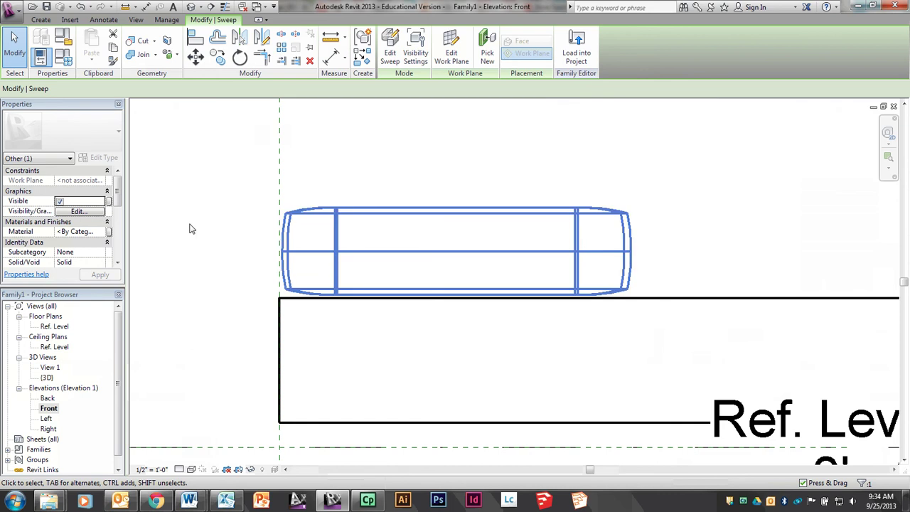
click(198, 244)
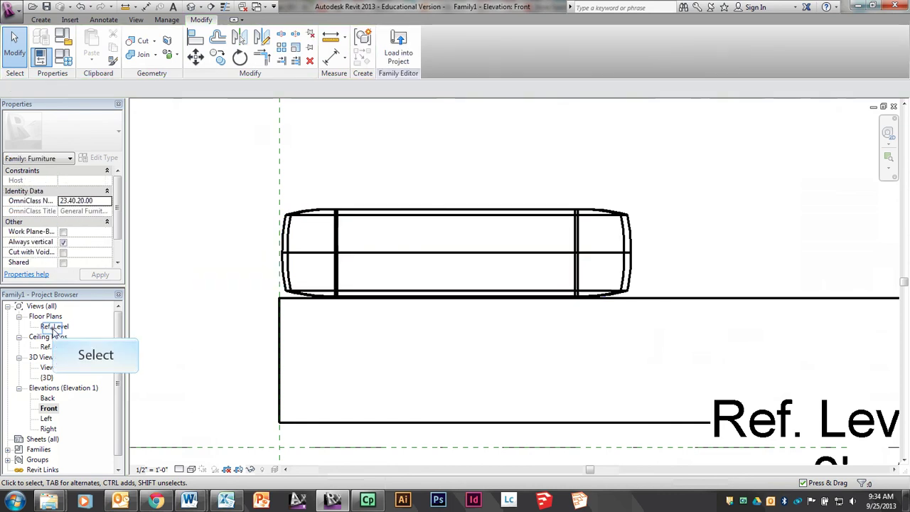
In the Ref. Level plan, create an extrusion from the chain of edges around the cushion's central opening.
double_click(54, 326)
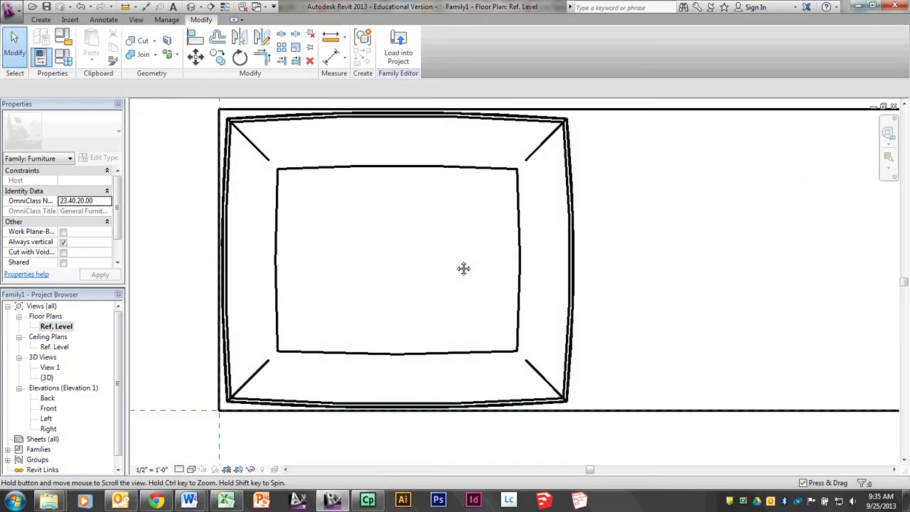
middle_drag(463, 268, 463, 261)
click(190, 7)
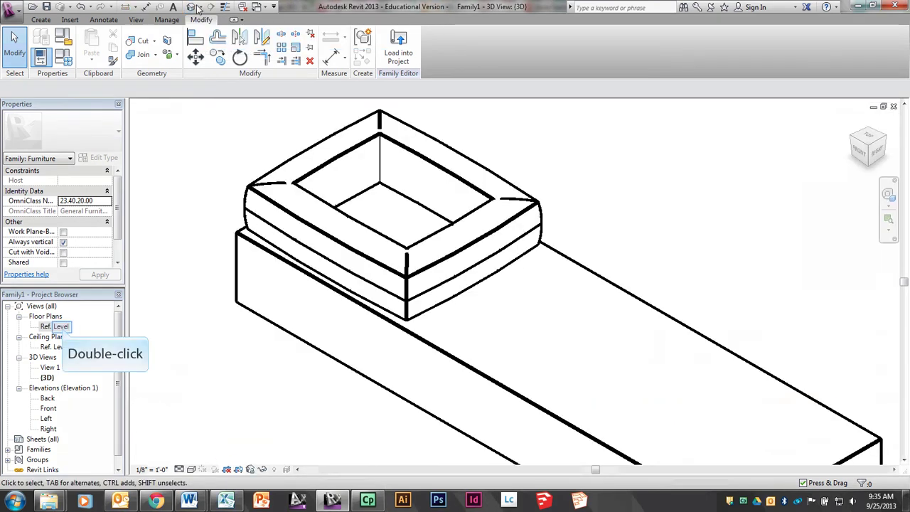
double_click(57, 326)
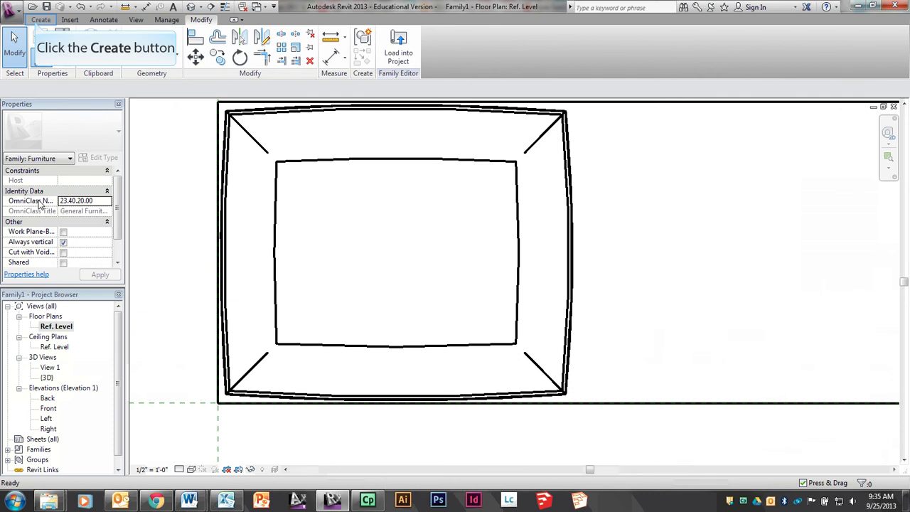
click(41, 19)
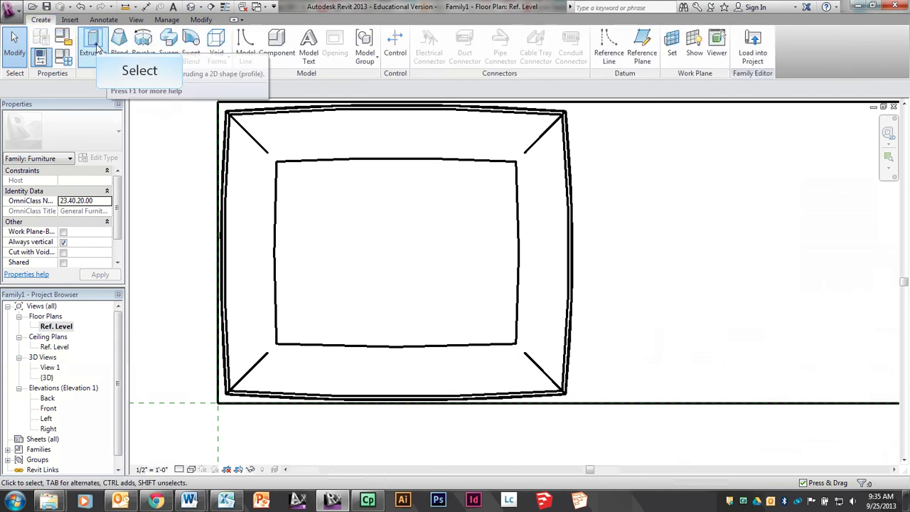
click(93, 41)
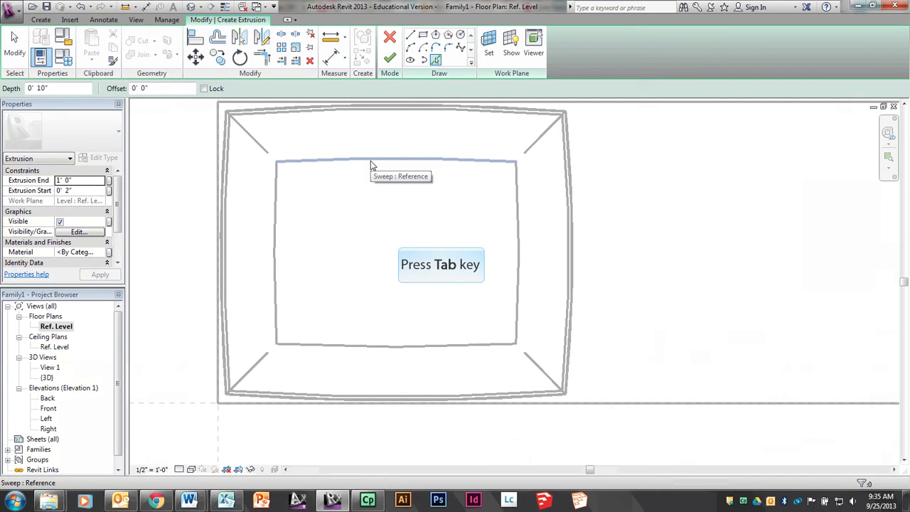
key(Tab)
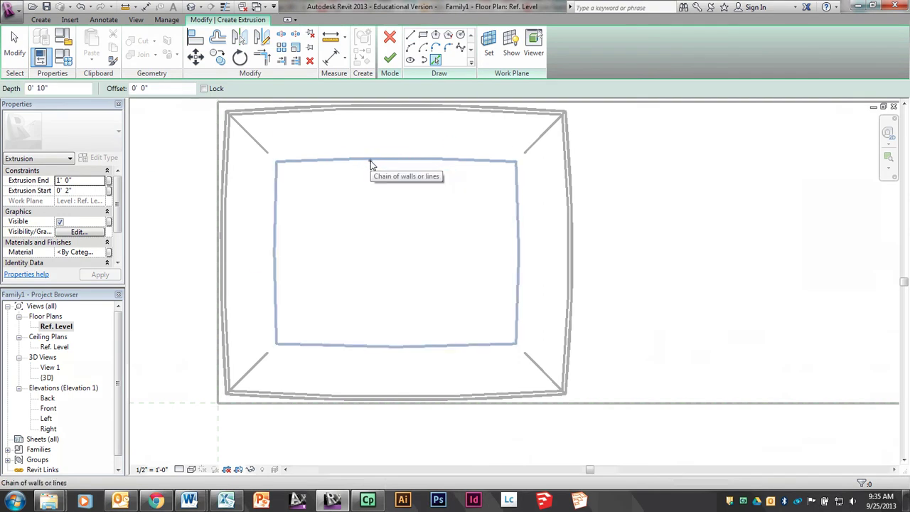
click(370, 164)
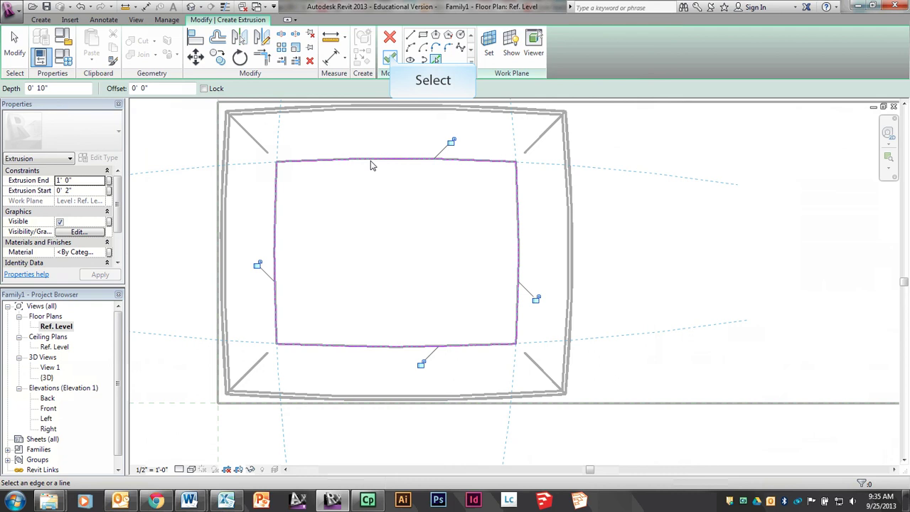
click(390, 58)
In the Front elevation, stretch the filler extrusion to the cushion's top and bottom edges, from 1' 0 1/8" to 1' 7 1/8".
double_click(48, 408)
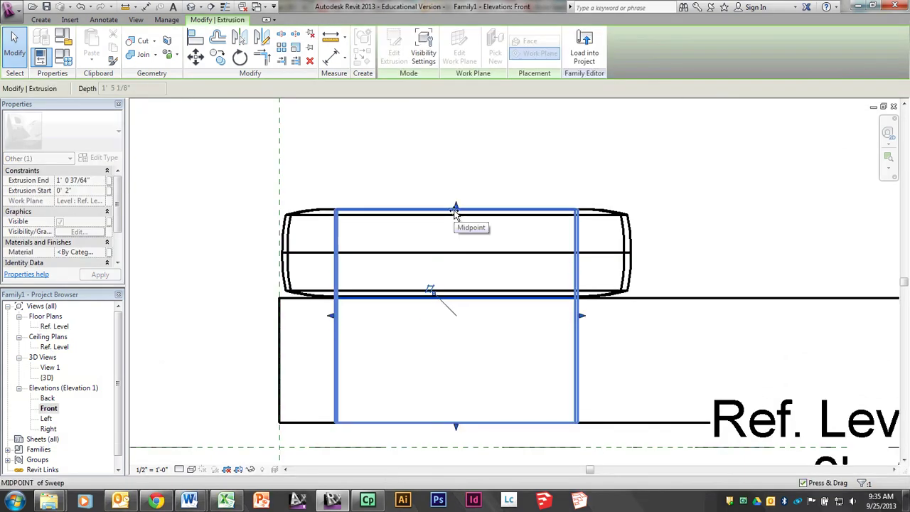
drag(454, 211, 455, 210)
drag(456, 427, 441, 295)
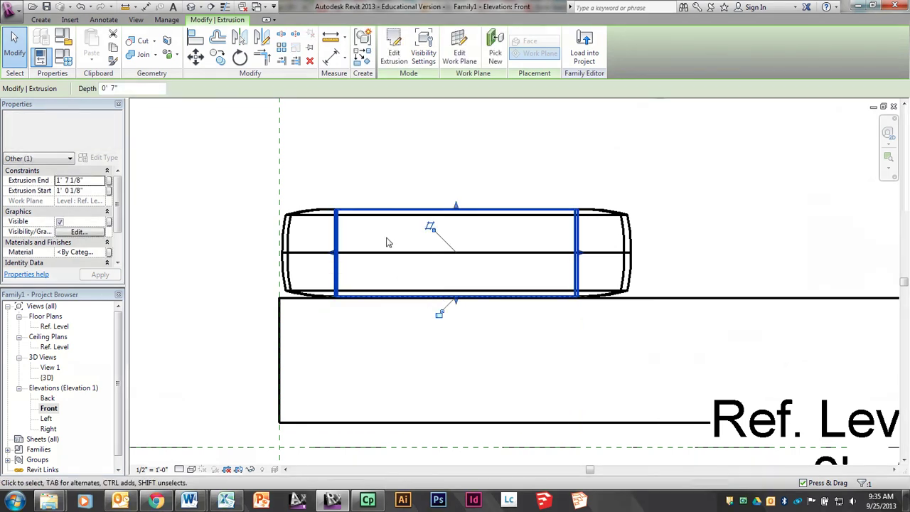
Turn on the Thin Lines display to show the cushion edges without line weights.
scroll(384, 227, up, 3)
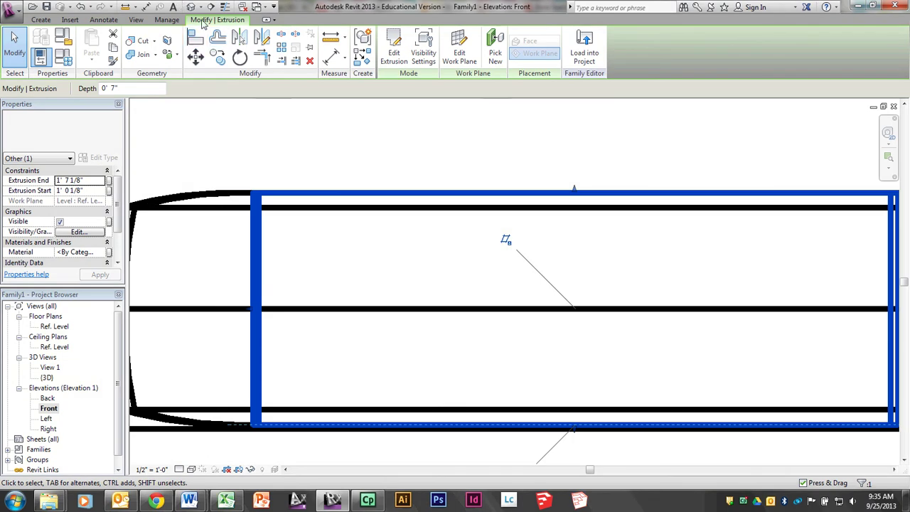
click(140, 21)
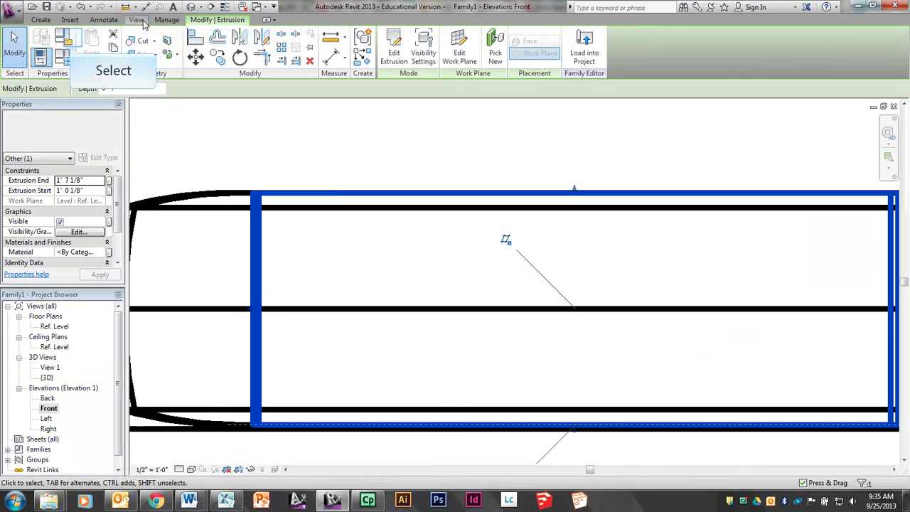
click(71, 50)
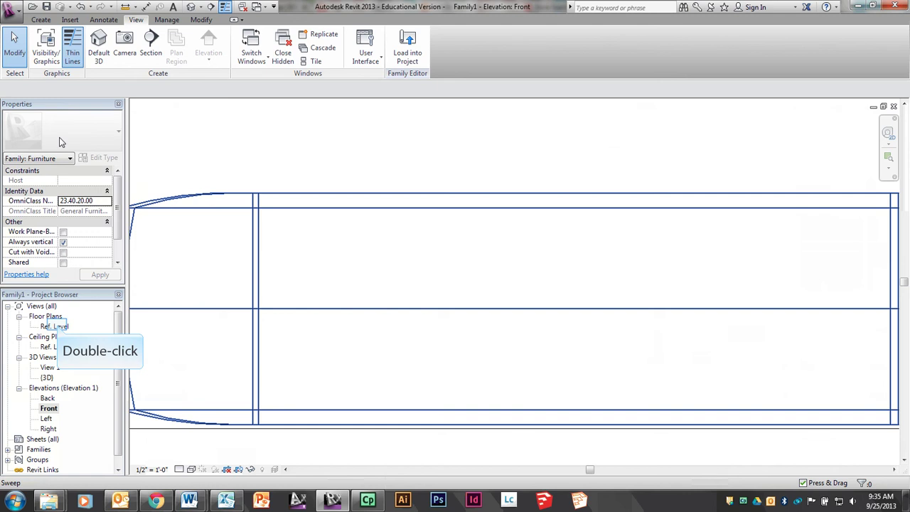
In the Ref. Level plan, join the geometry of the central filler extrusion with the surrounding cushion sweep.
double_click(56, 326)
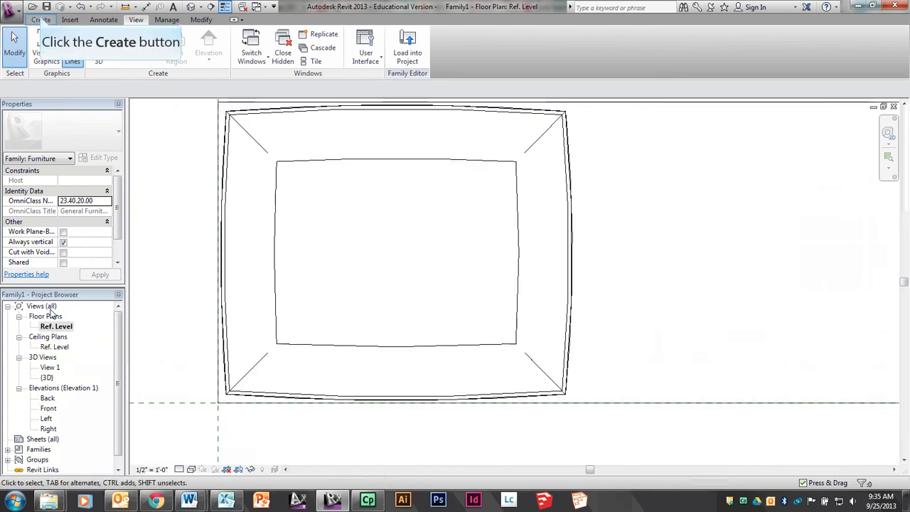
click(41, 20)
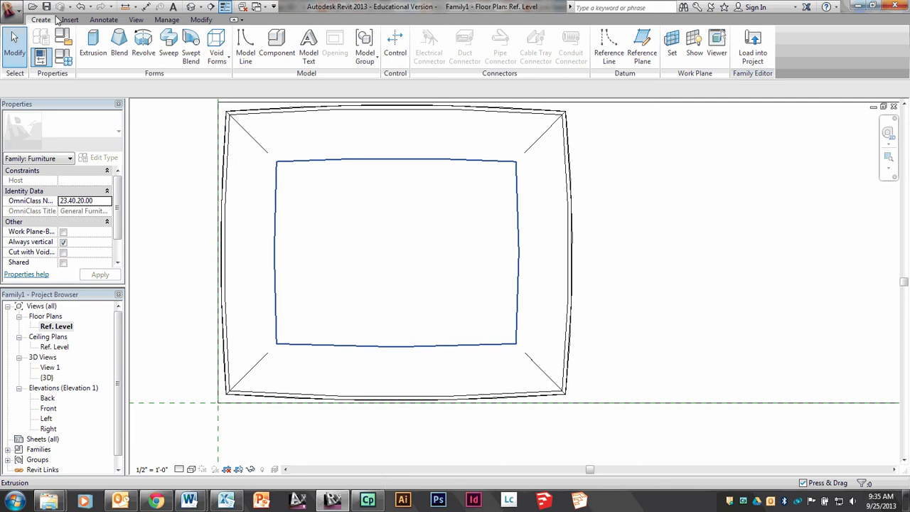
key(Escape)
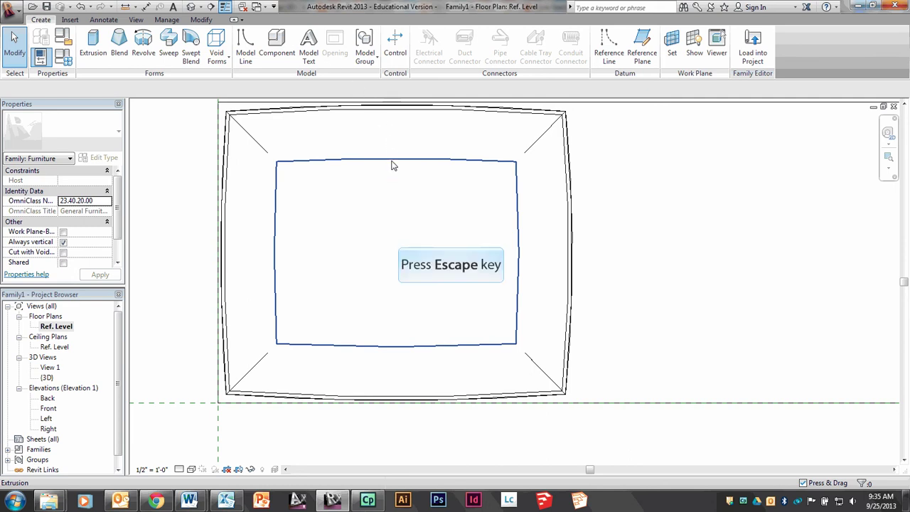
click(391, 165)
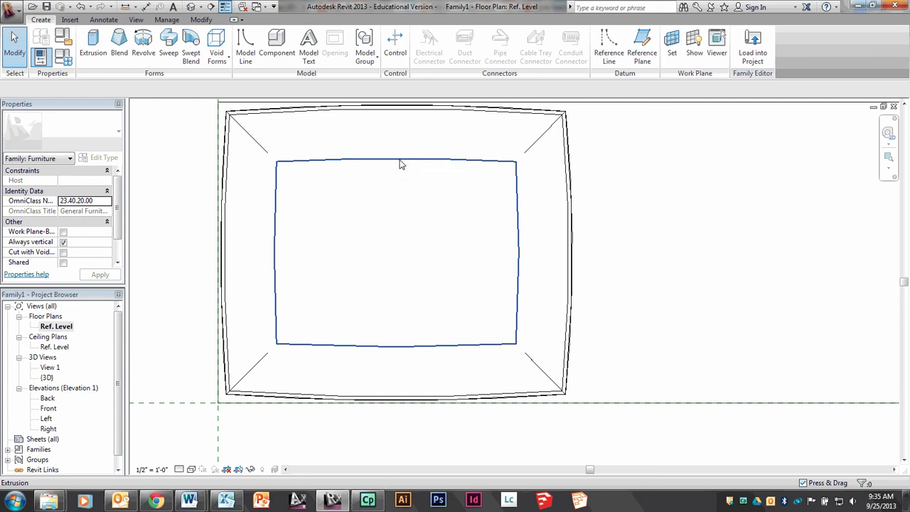
click(400, 165)
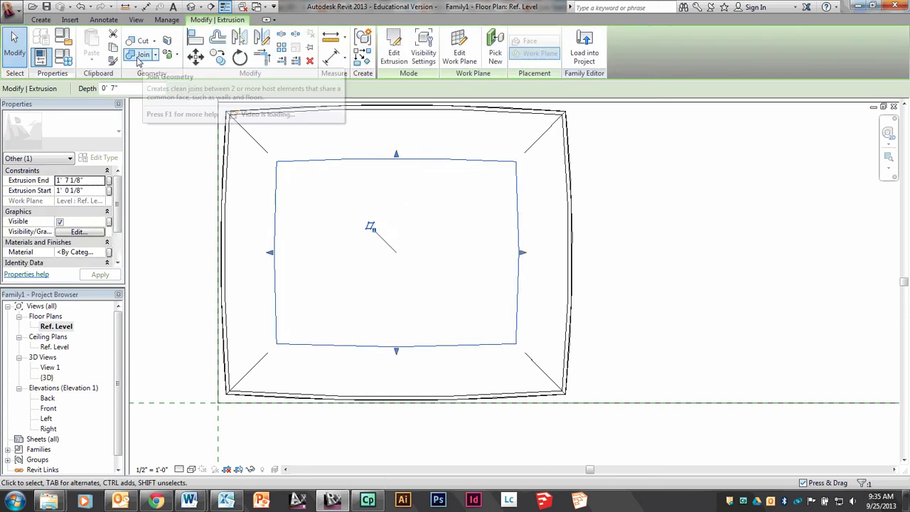
click(140, 55)
click(422, 160)
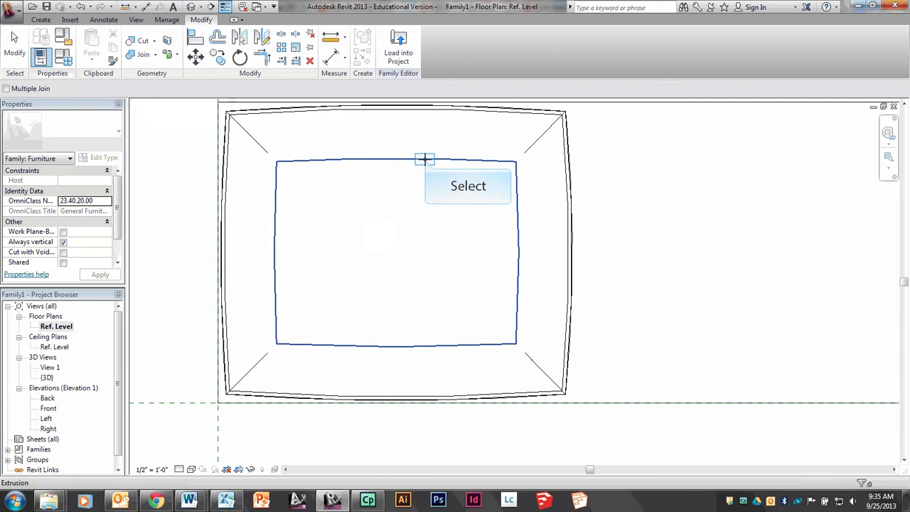
click(441, 112)
key(Escape)
click(649, 220)
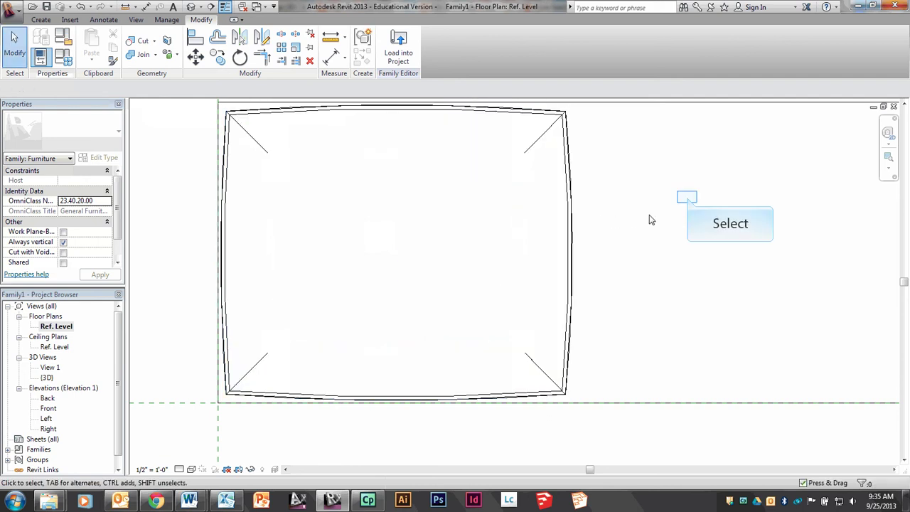
In the Ref. Level plan, copy the complete seat cushion twice horizontally along the sofa base, using multiple copies spaced 2' 4" apart.
middle_drag(687, 198, 520, 230)
scroll(520, 230, down, 3)
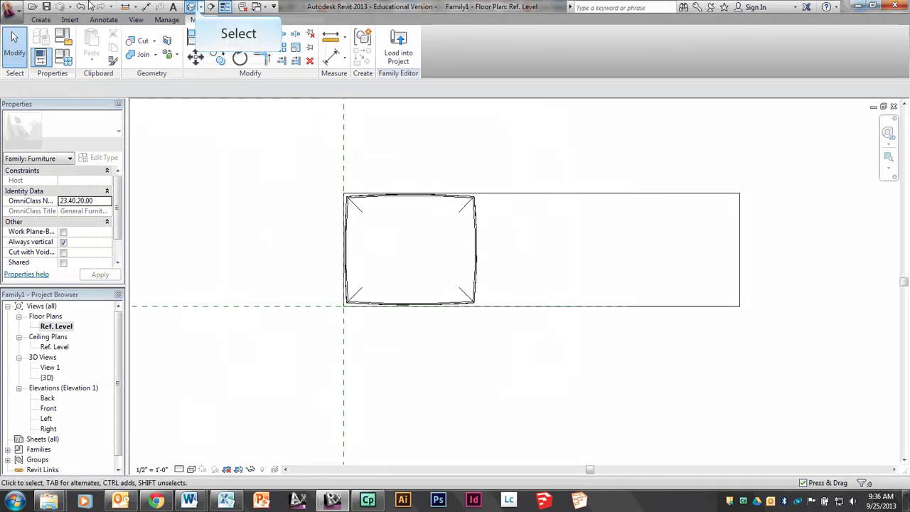
click(196, 8)
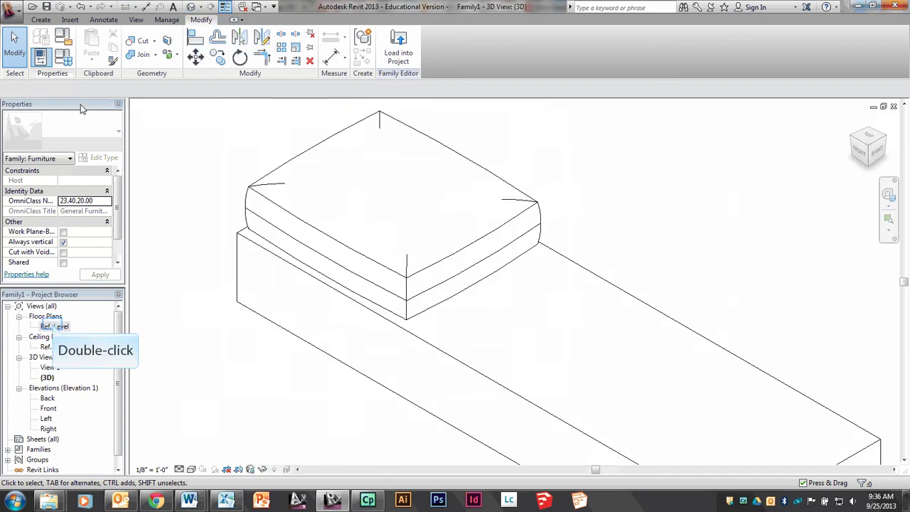
double_click(55, 326)
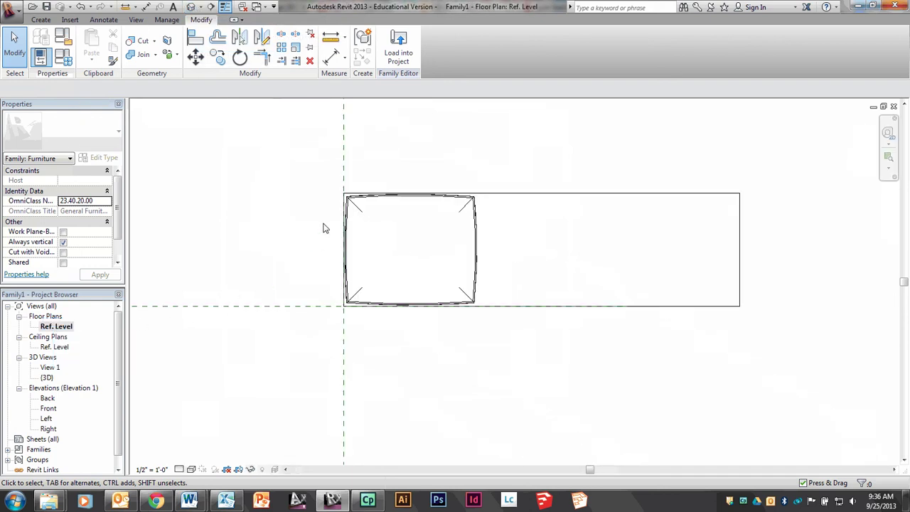
mouse_move(330, 184)
mouse_down()
mouse_move(488, 332)
mouse_move(501, 363)
mouse_up()
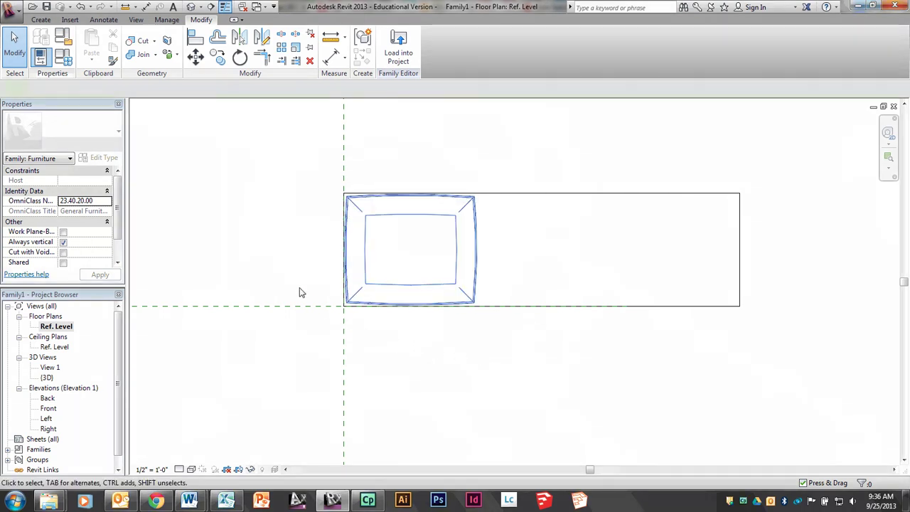
key(c)
key(o)
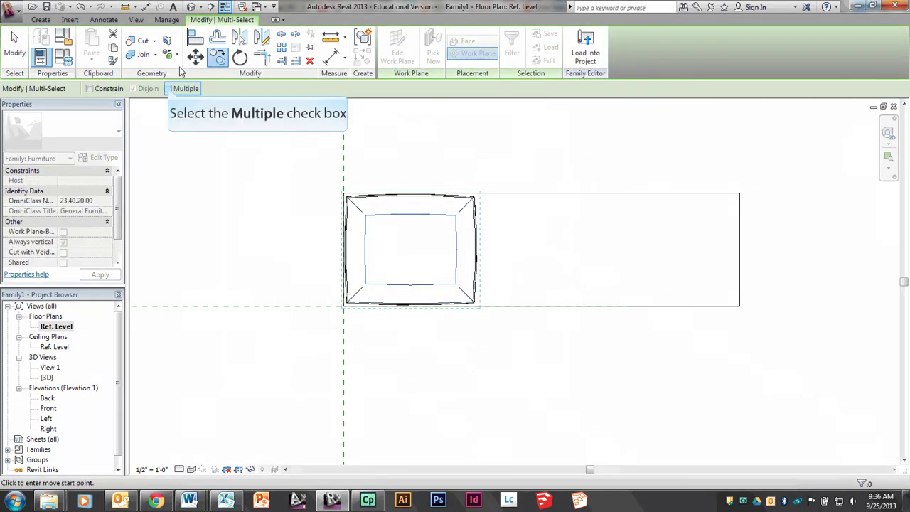
click(168, 88)
click(253, 132)
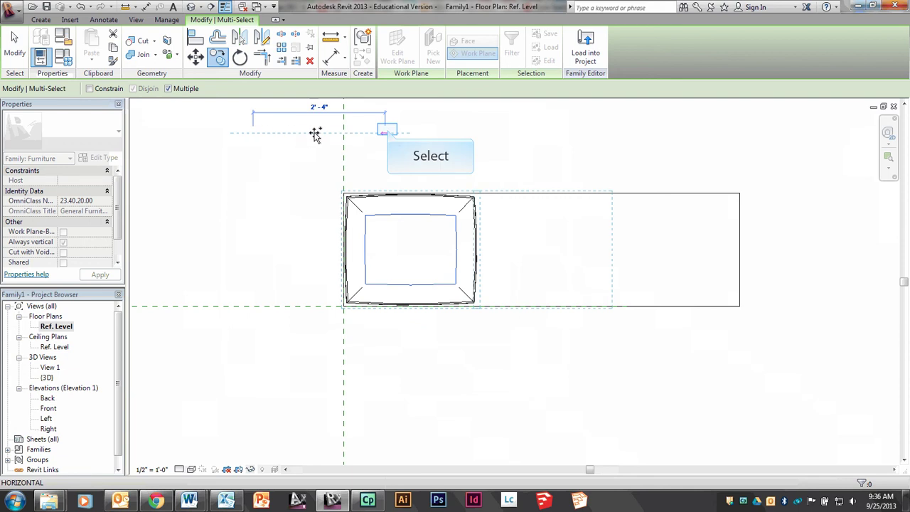
click(386, 132)
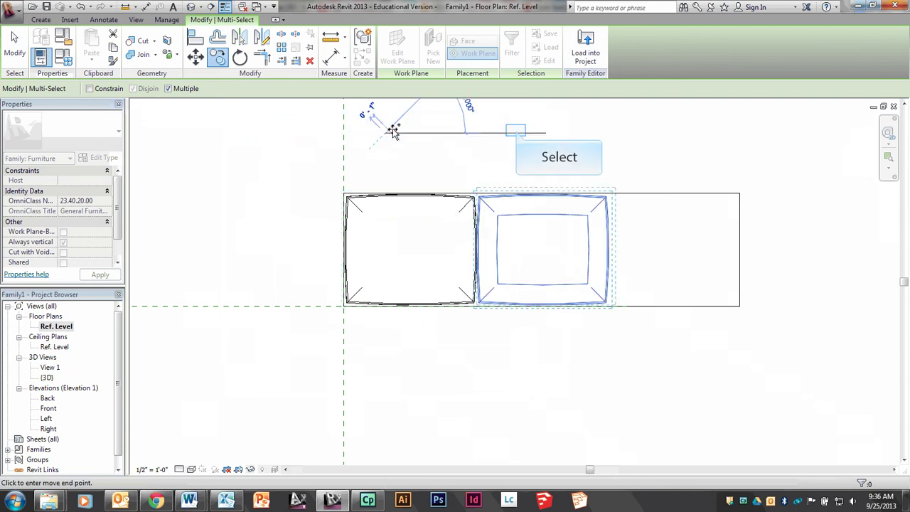
click(518, 132)
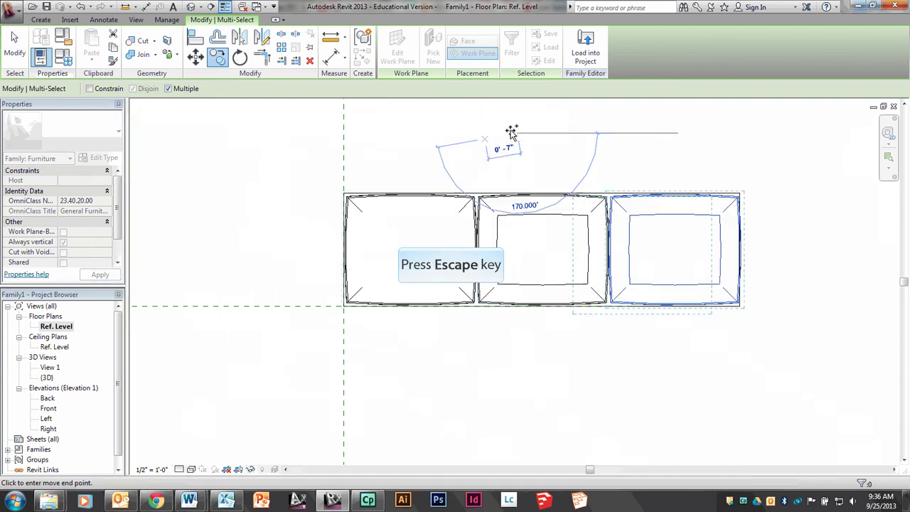
key(Escape)
key(Escape)
Join the central filler extrusion with the surrounding sweep on both copied cushions and check all three cushions in 3D.
scroll(627, 268, up, 4)
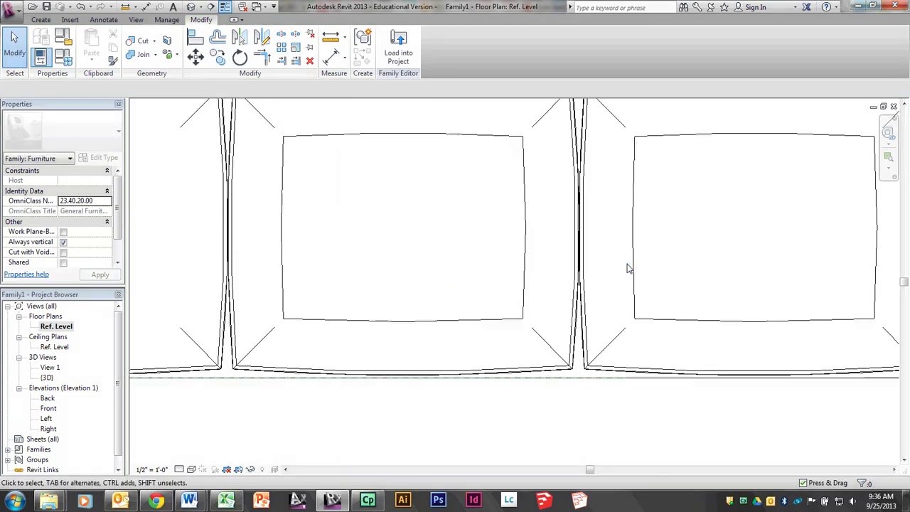
scroll(619, 268, down, 4)
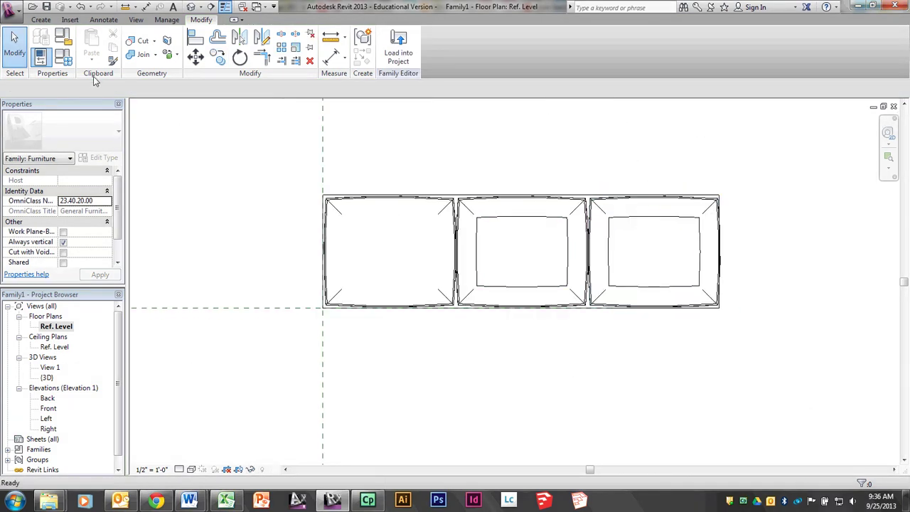
click(143, 55)
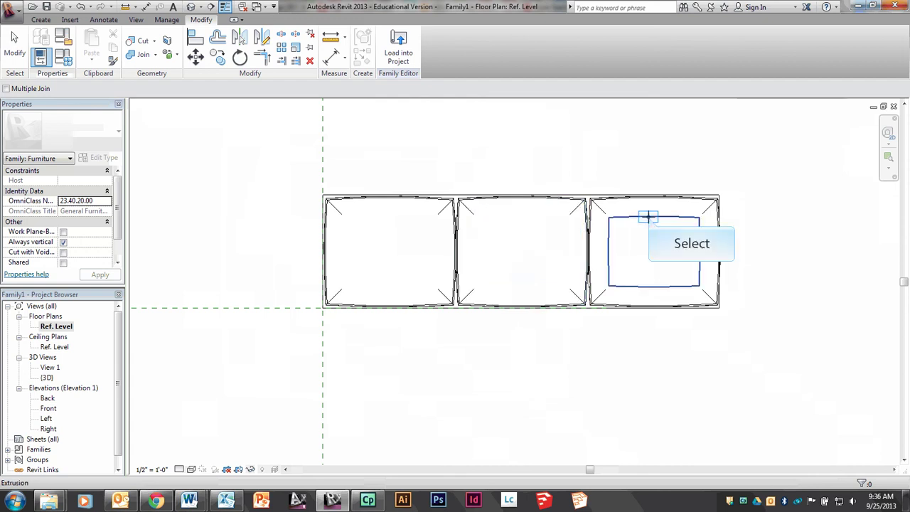
key(Escape)
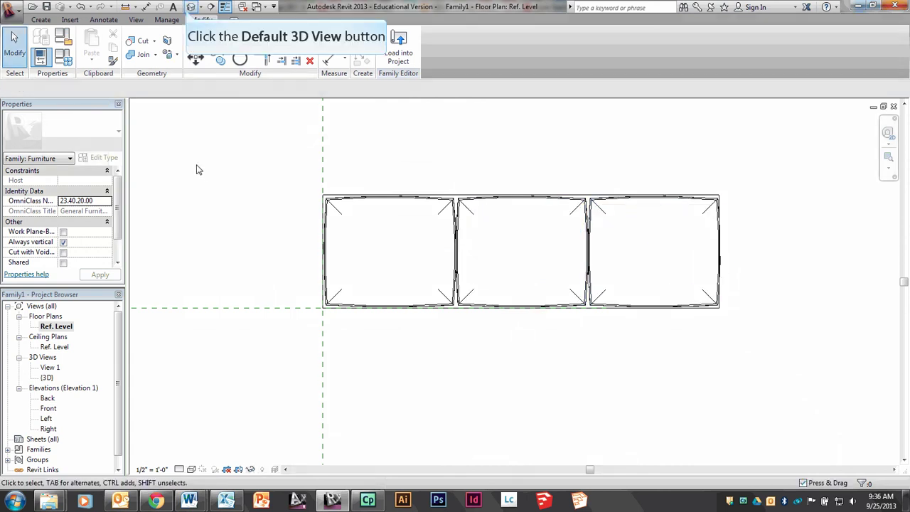
click(190, 7)
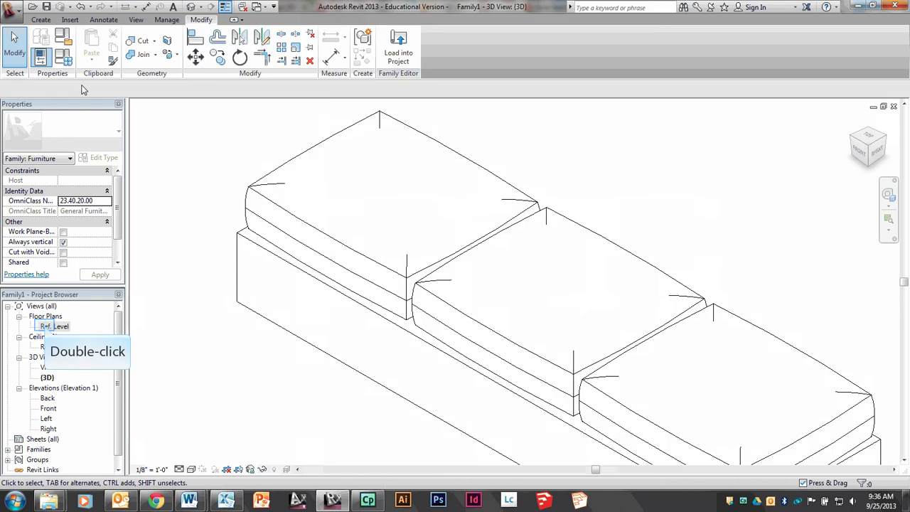
double_click(47, 327)
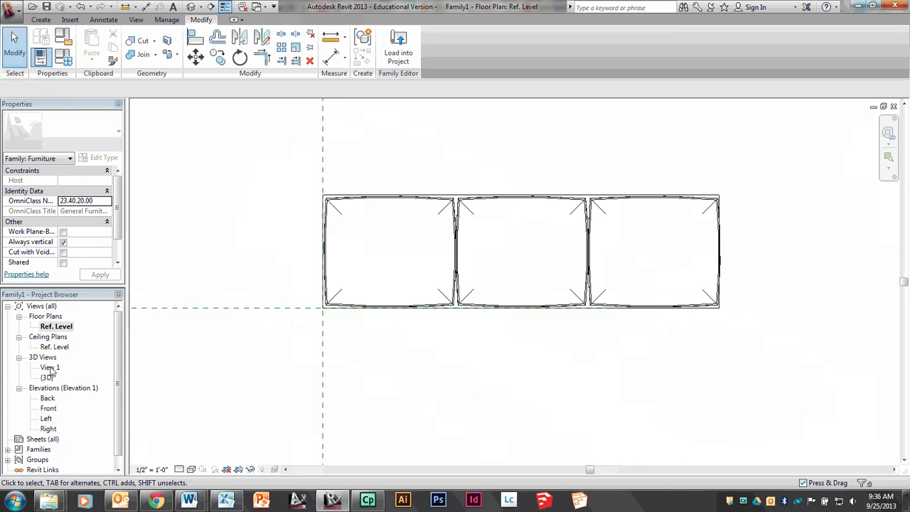
In the Front elevation, sketch a closed armrest extrusion profile about 7" wide and 2' 1" high, rising from the Ref. Level beside the base's end.
double_click(50, 409)
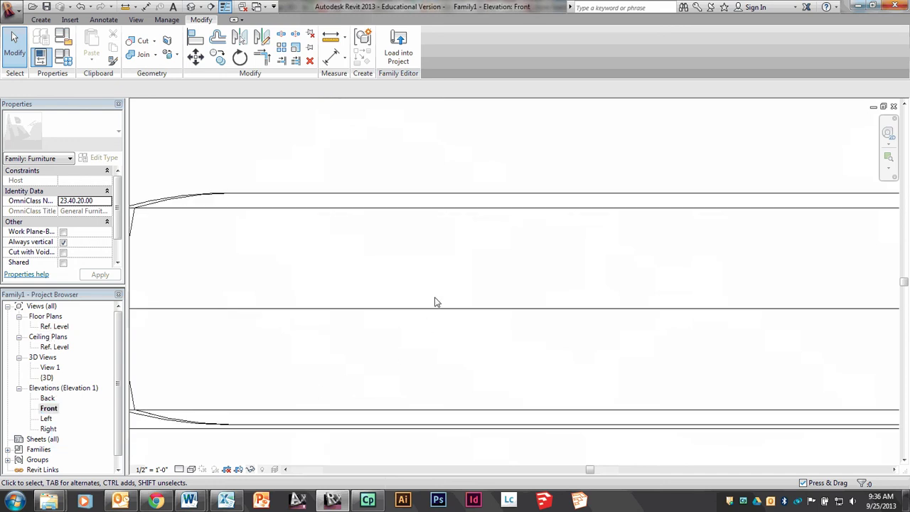
scroll(434, 300, down, 5)
scroll(412, 327, up, 4)
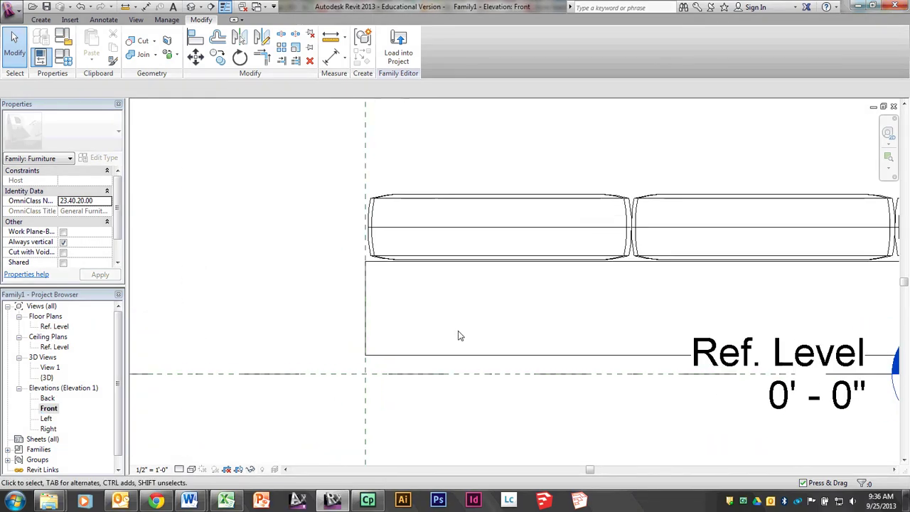
click(44, 19)
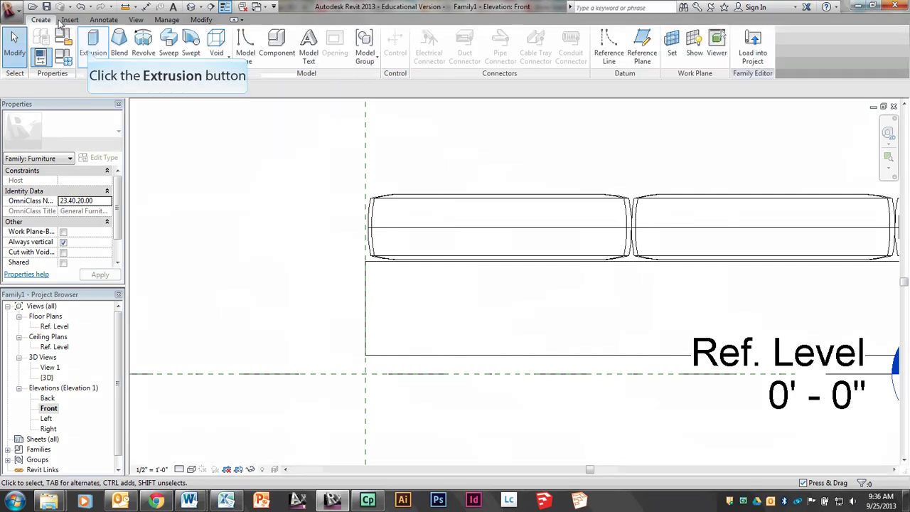
click(91, 44)
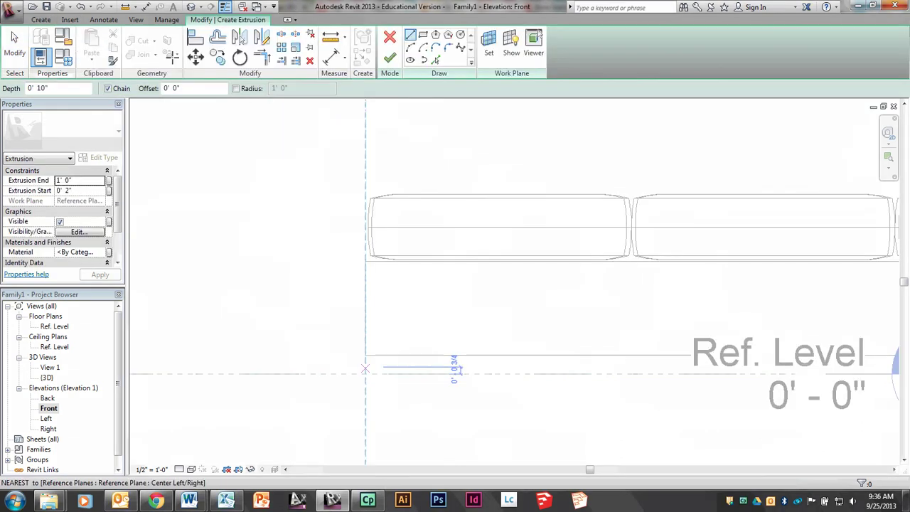
click(365, 370)
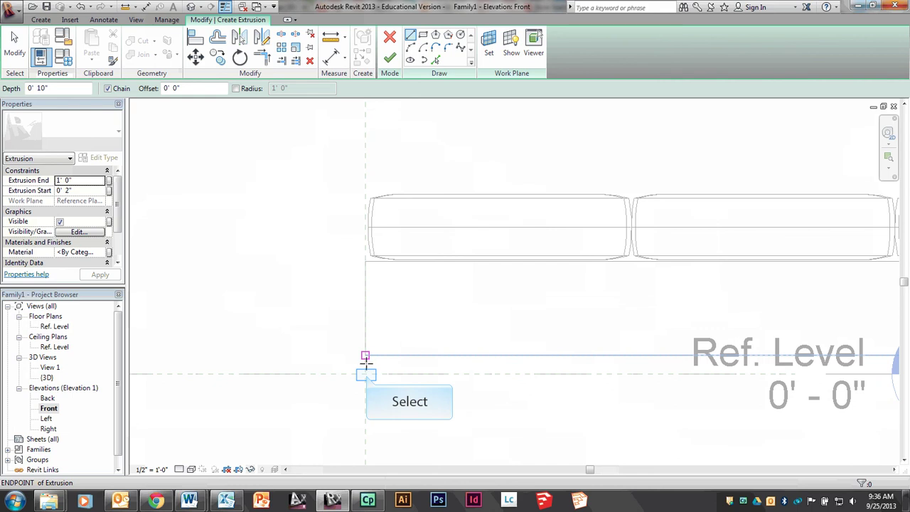
click(365, 373)
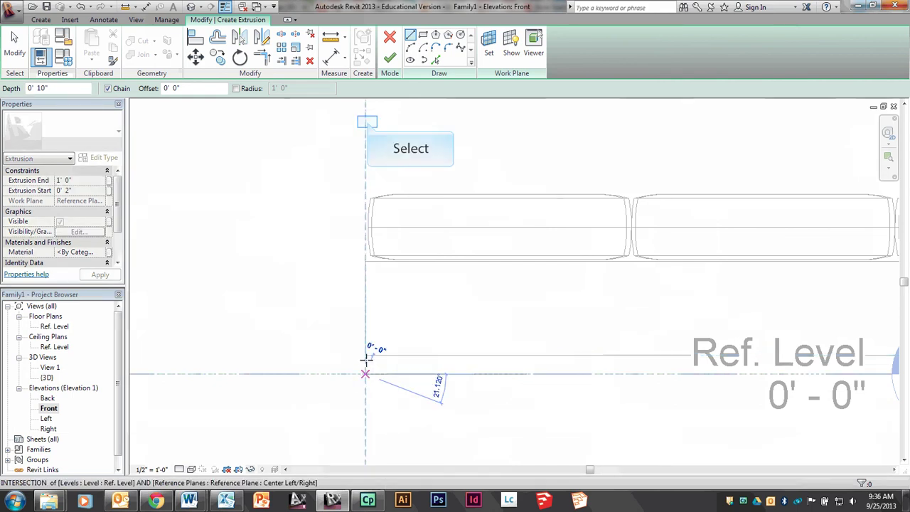
middle_drag(367, 122, 502, 202)
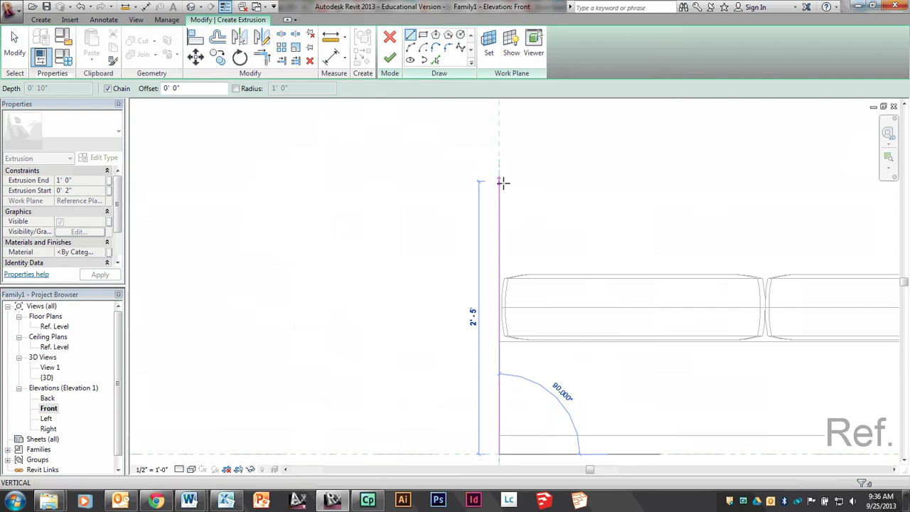
click(501, 219)
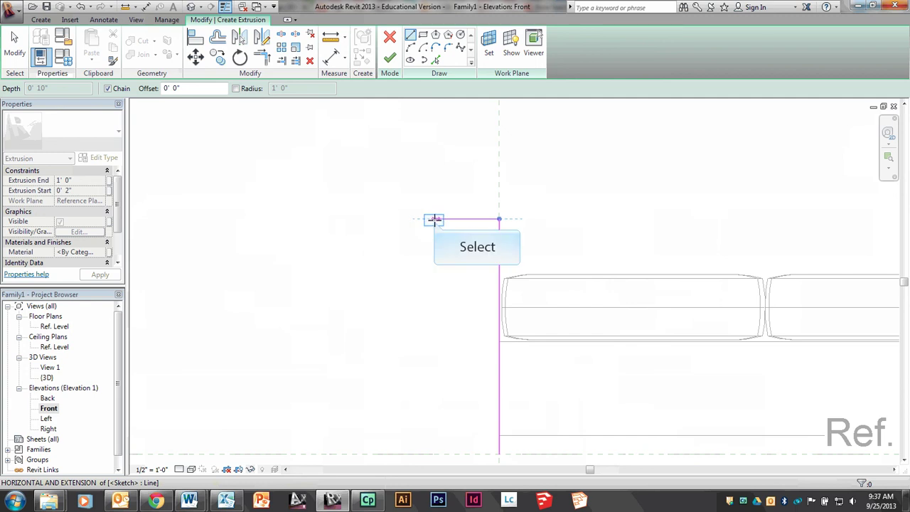
click(434, 219)
middle_drag(454, 381, 438, 251)
click(420, 322)
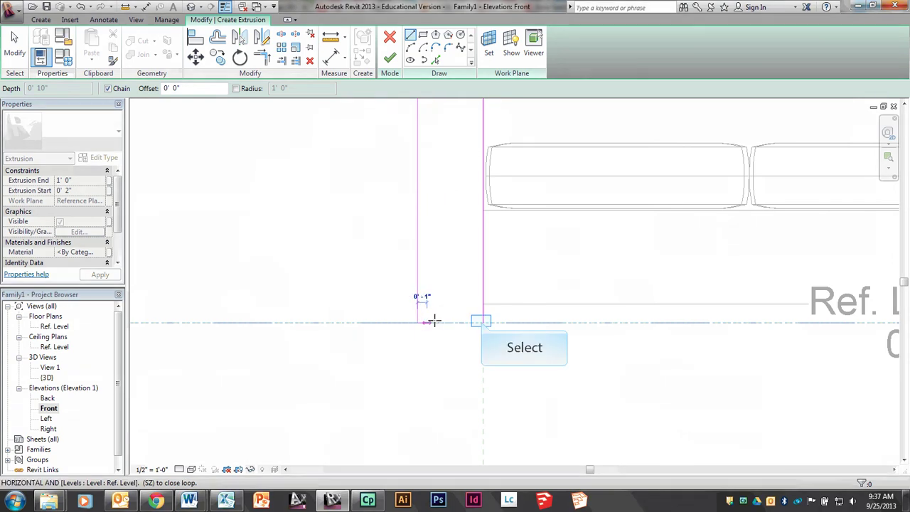
click(481, 321)
key(Escape)
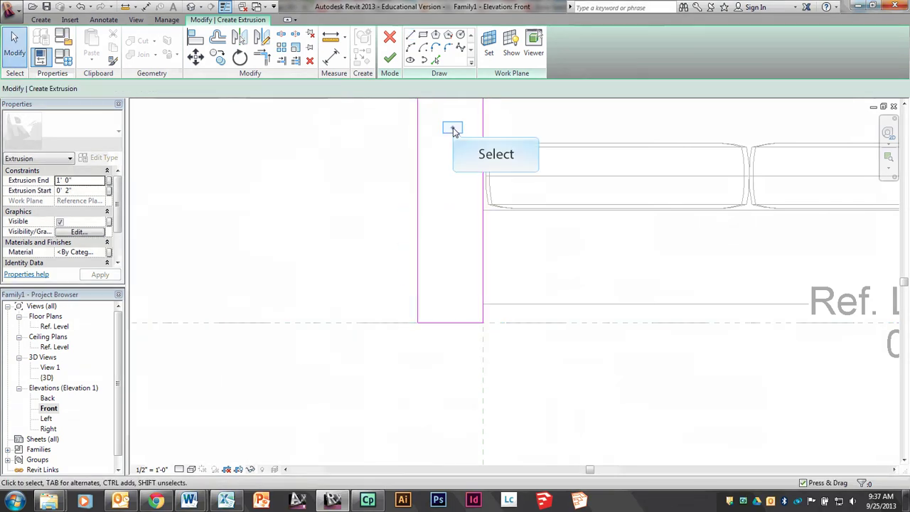
Round both upper corners of the armrest profile with 1 1/2" radius fillet arcs and finish the extrusion.
middle_drag(453, 128, 406, 308)
scroll(406, 306, down, 2)
scroll(400, 300, up, 4)
scroll(399, 293, up, 3)
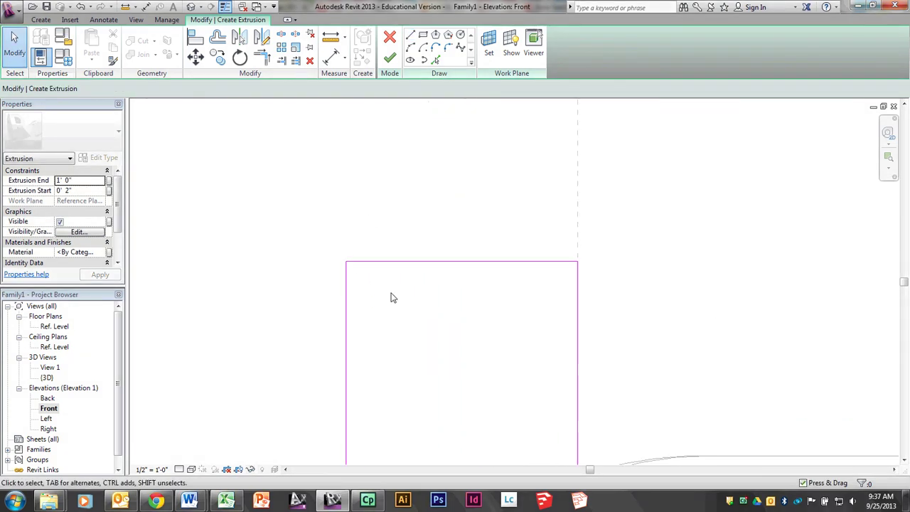
click(447, 47)
click(139, 88)
text(1.5")
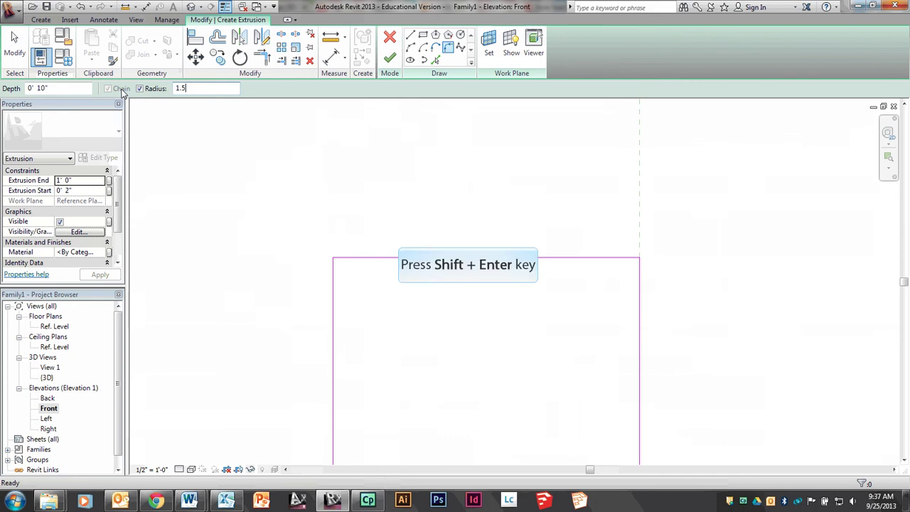
key(shift+Return)
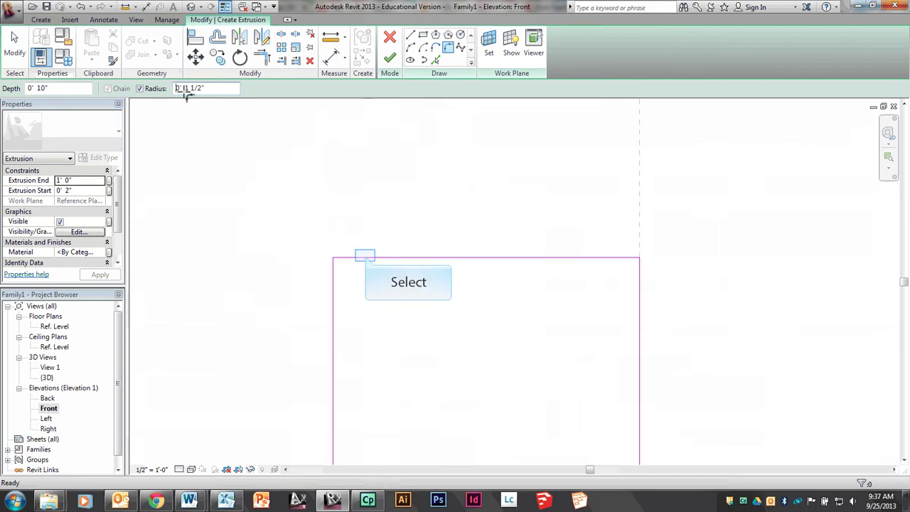
click(365, 256)
click(332, 302)
click(565, 257)
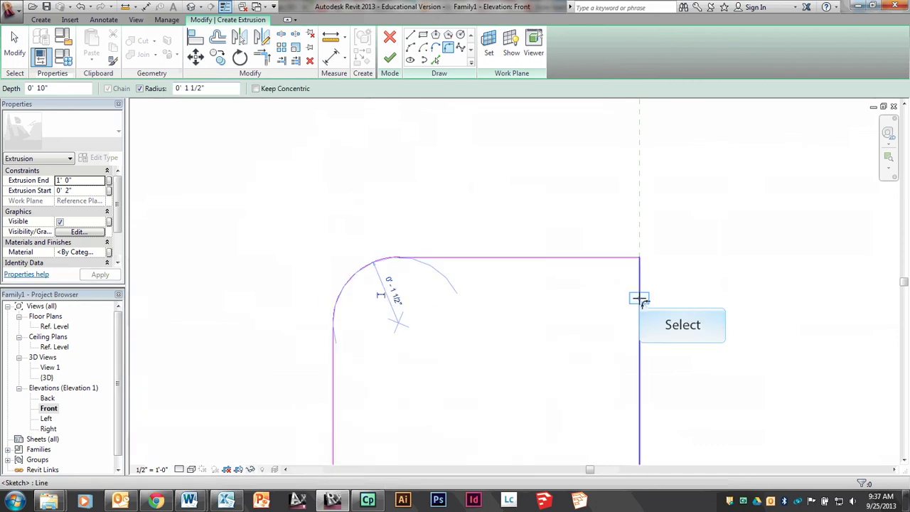
click(640, 300)
middle_drag(704, 334, 606, 287)
key(Escape)
scroll(608, 288, down, 3)
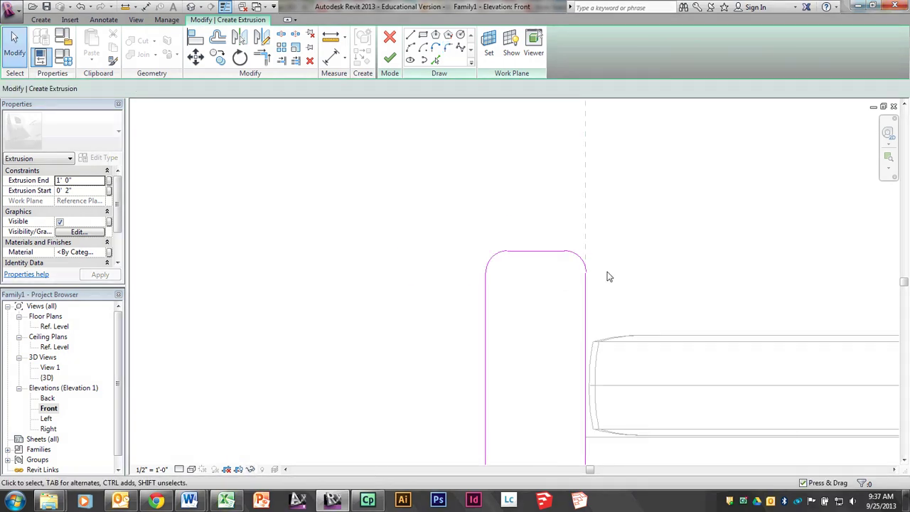
scroll(490, 235, down, 3)
middle_drag(562, 252, 425, 257)
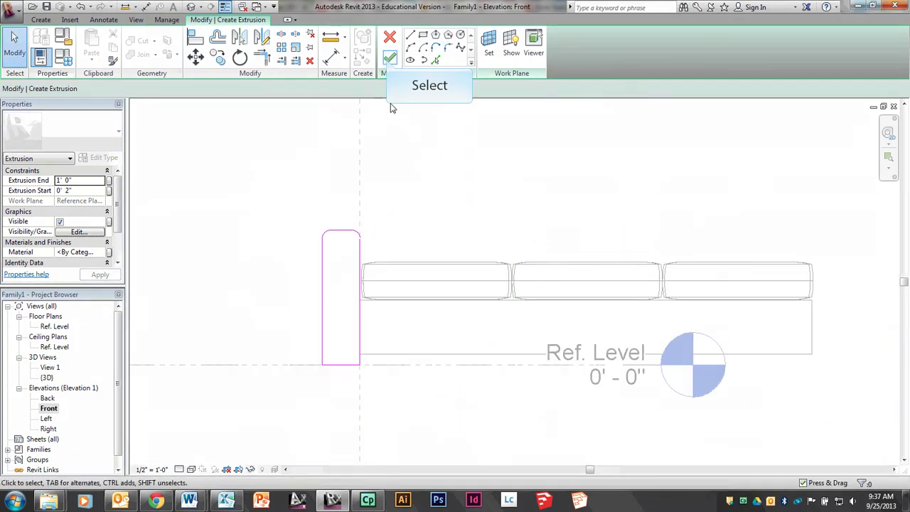
double_click(390, 60)
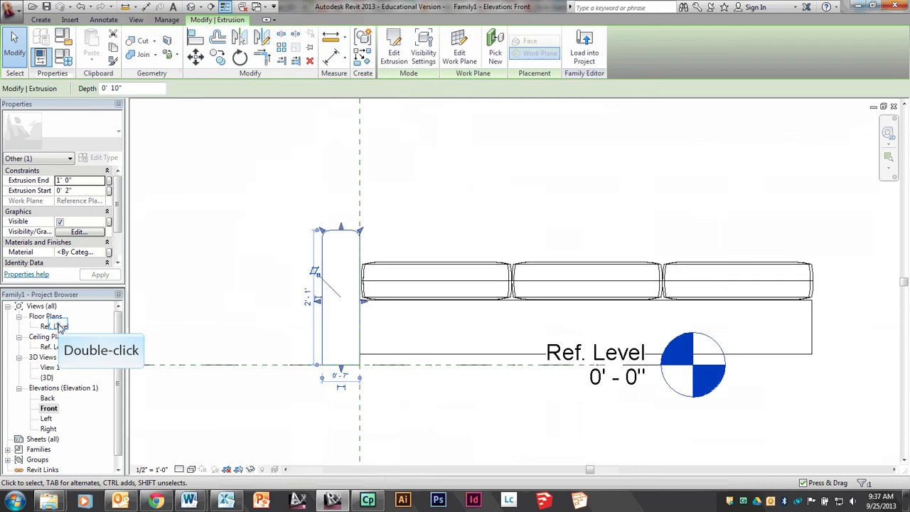
In the Ref. Level plan, stretch the armrest extrusion so its ends align with the back and front edges of the sofa base.
double_click(57, 326)
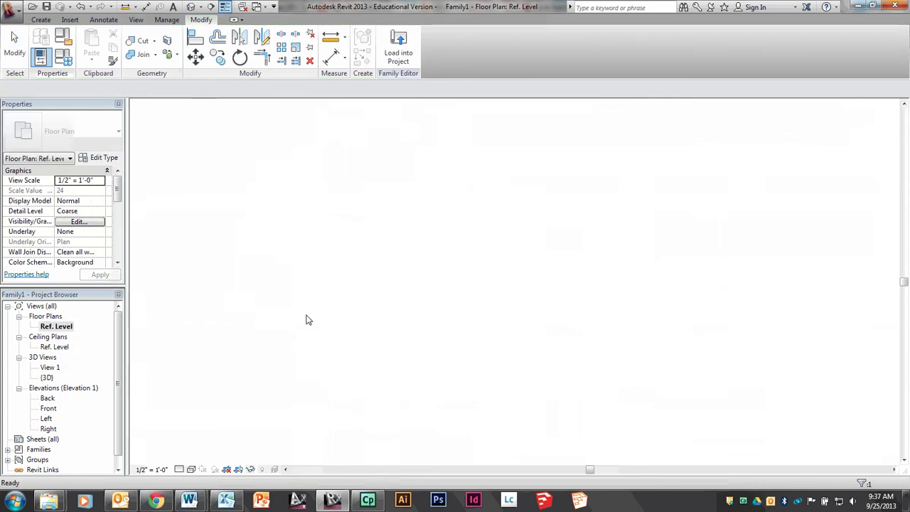
drag(305, 260, 306, 194)
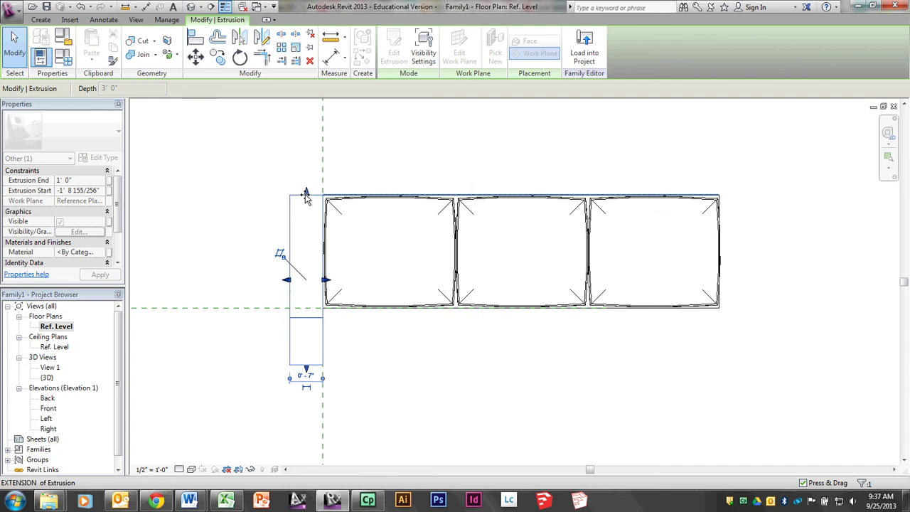
drag(306, 367, 306, 308)
click(410, 346)
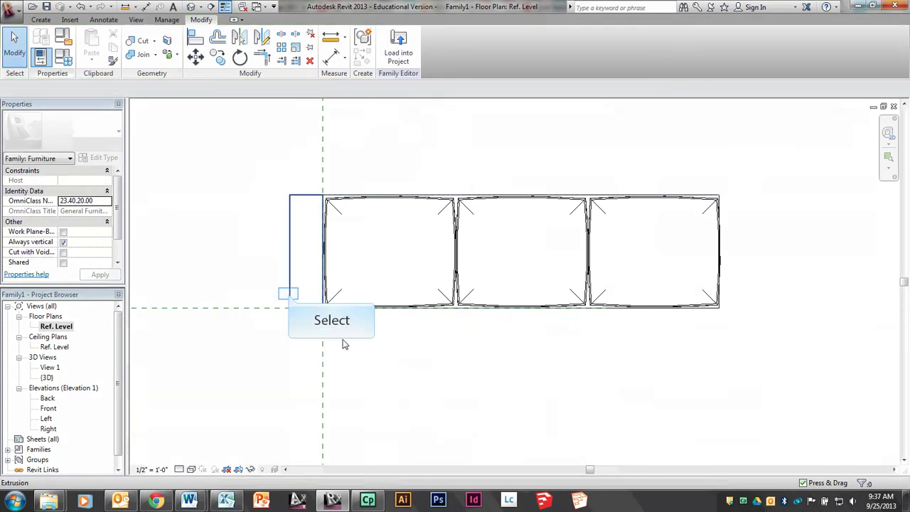
Place a single constrained copy of the armrest against the opposite end of the sofa base and show the sofa in 3D.
click(290, 292)
click(217, 59)
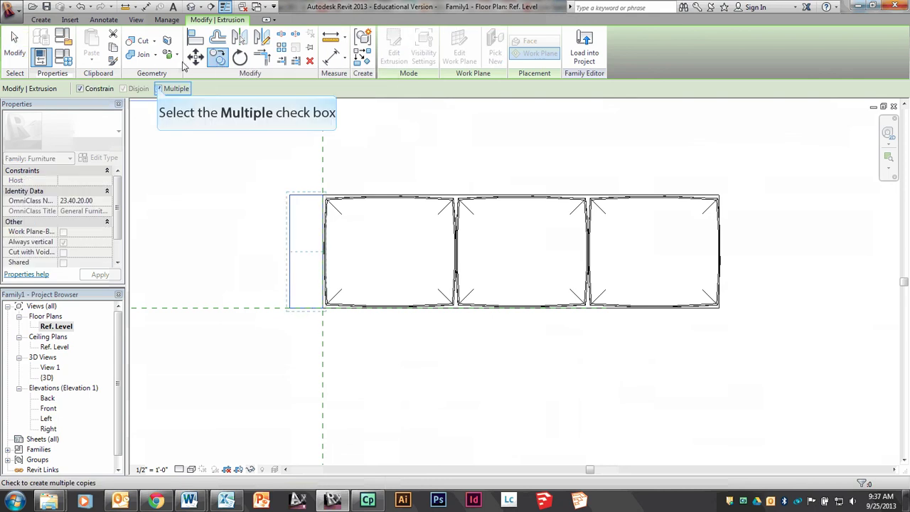
click(159, 89)
click(227, 148)
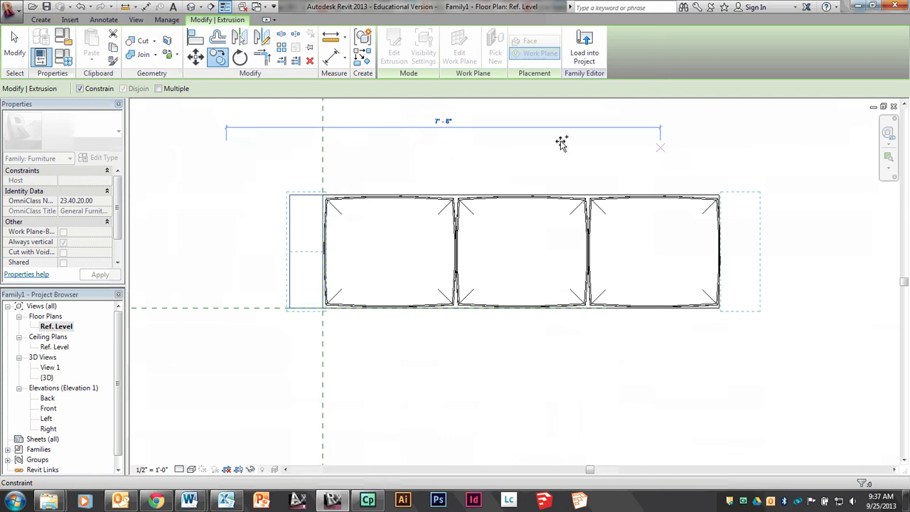
click(663, 125)
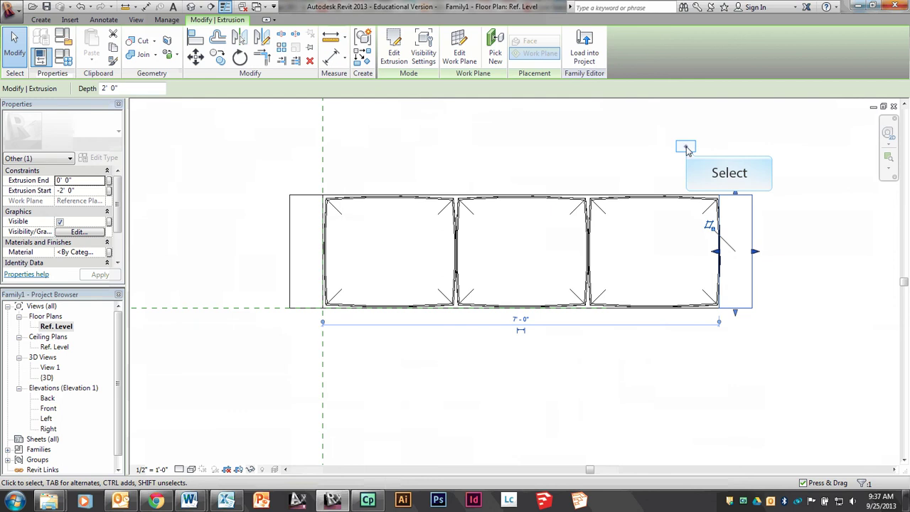
click(686, 147)
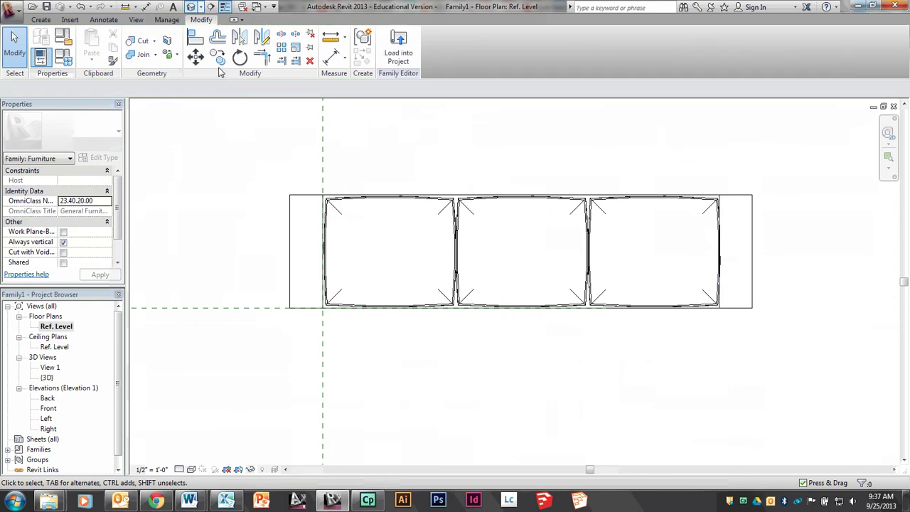
click(191, 8)
scroll(306, 242, down, 3)
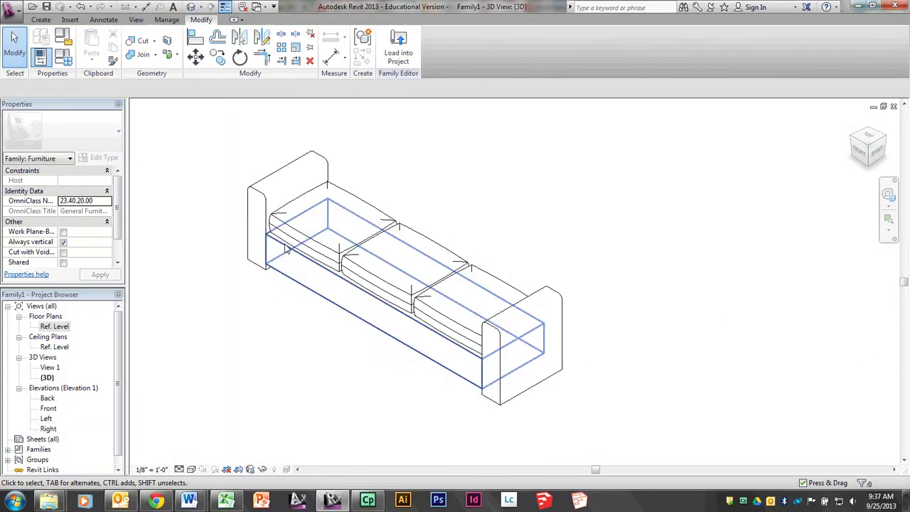